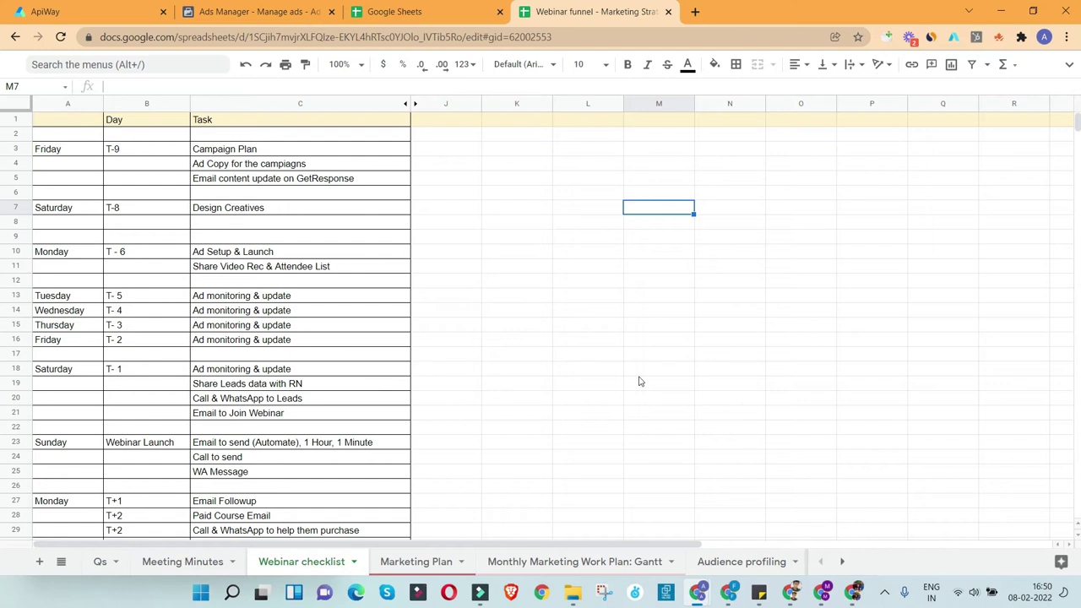
Step: List the campaign's six ads and review the RN 3 ad's leads without downloading them
left_click(275, 10)
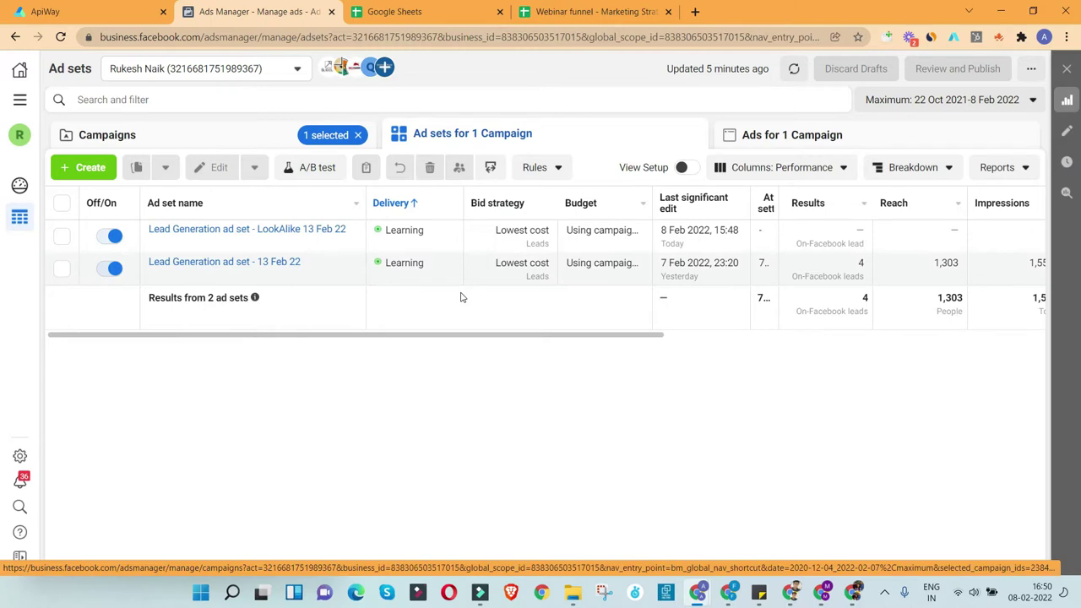
left_click_drag(511, 336, 862, 368)
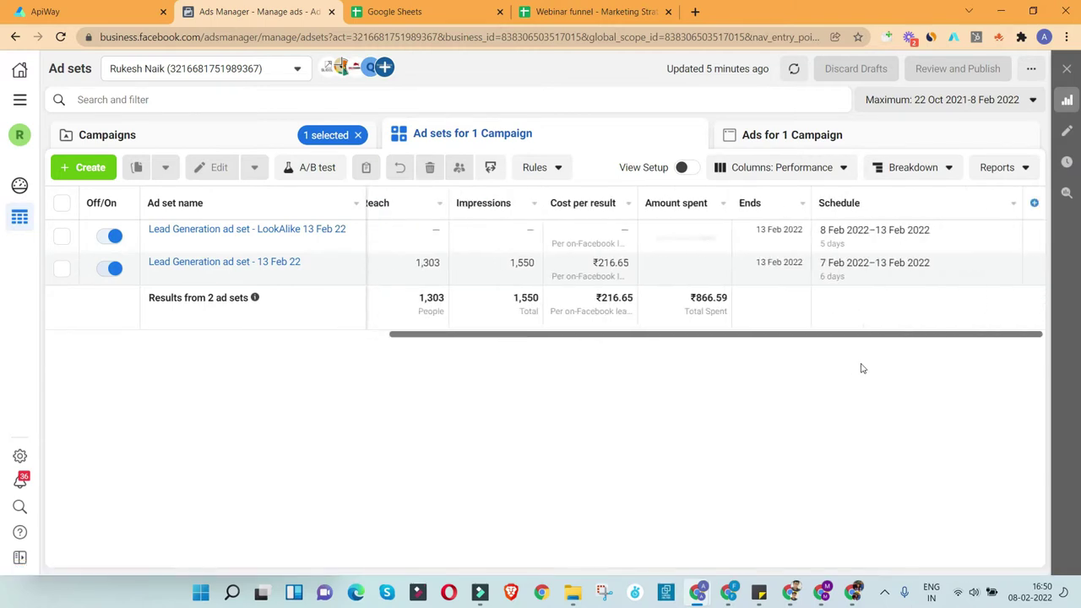
left_click(828, 135)
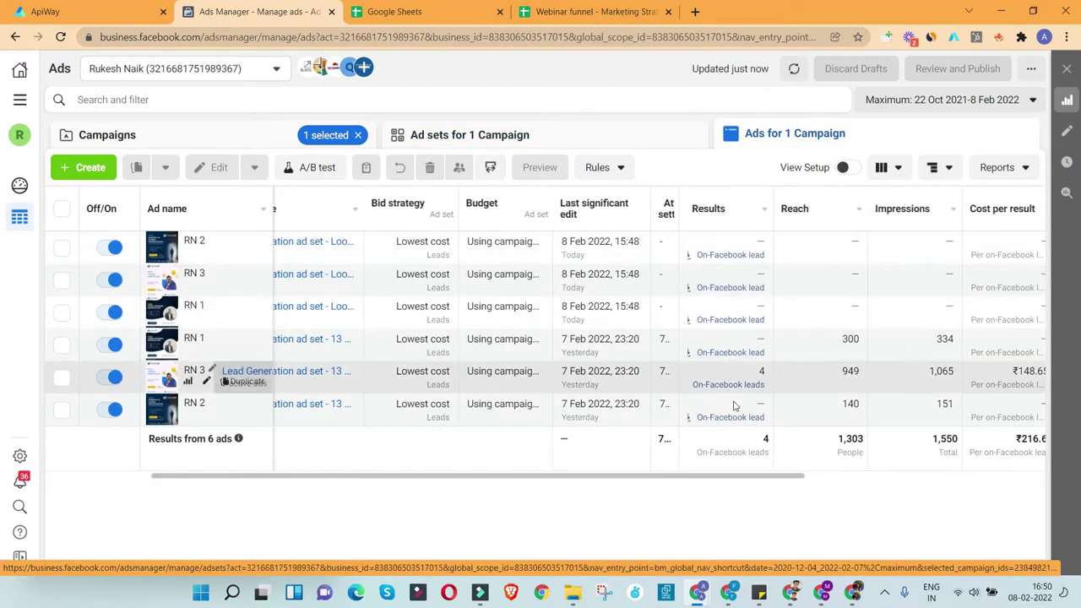
left_click(727, 392)
left_click(727, 386)
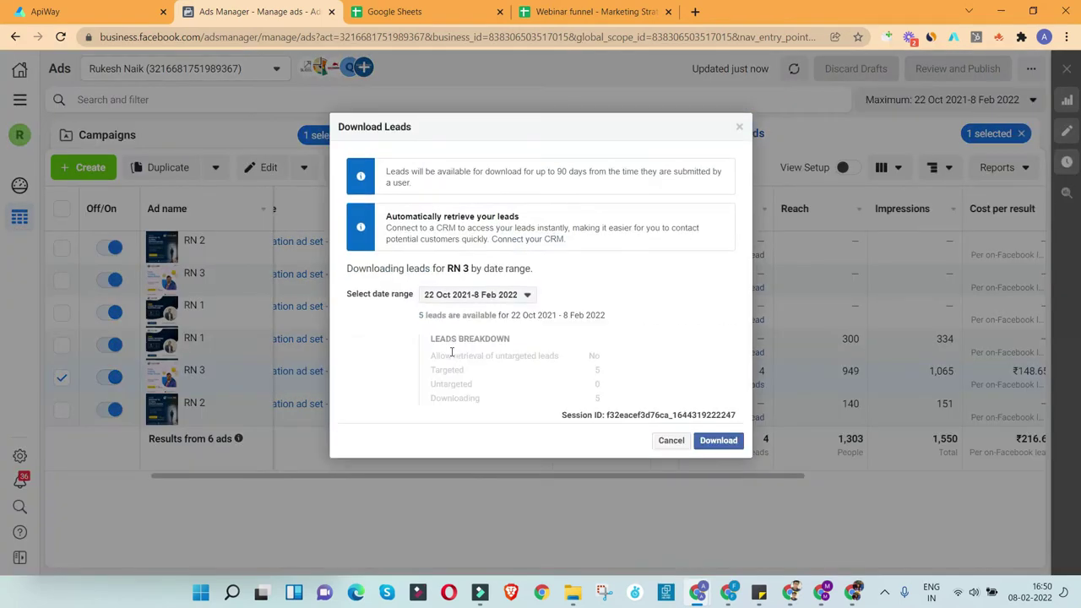
left_click(671, 441)
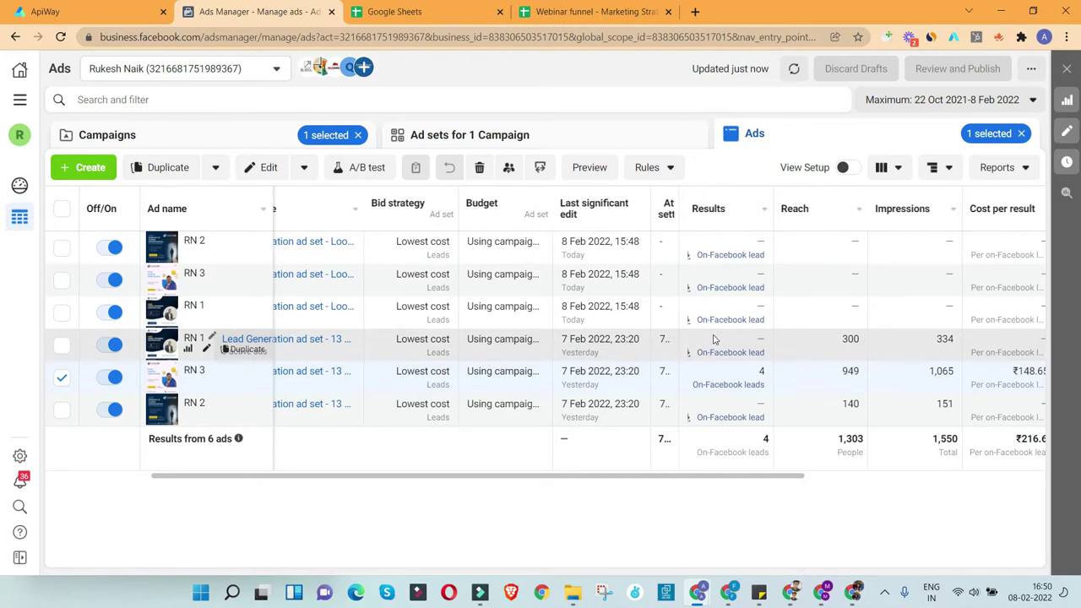
left_click(411, 11)
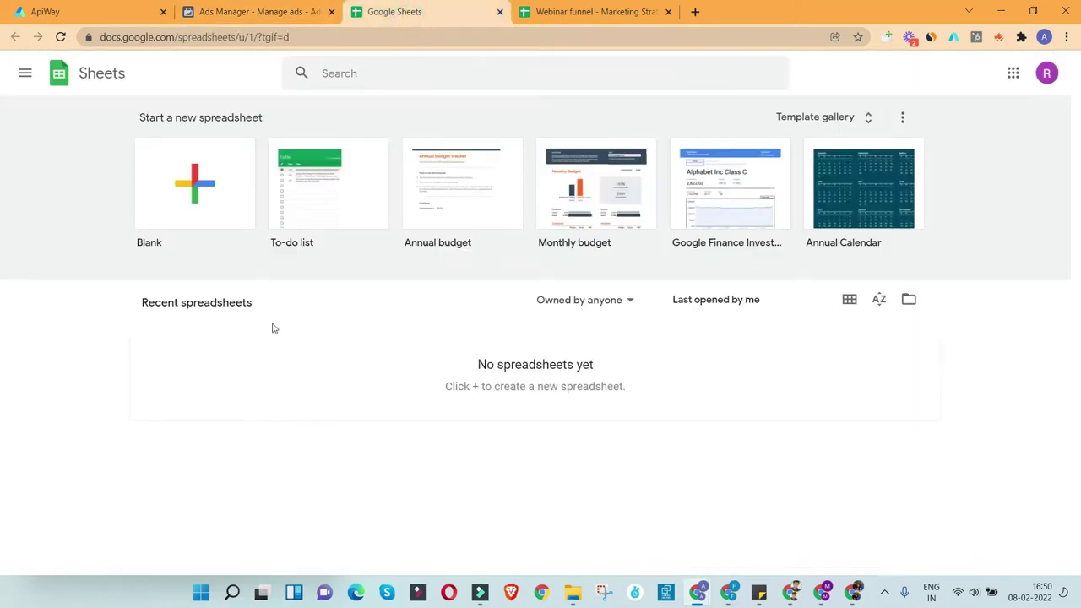
left_click(270, 15)
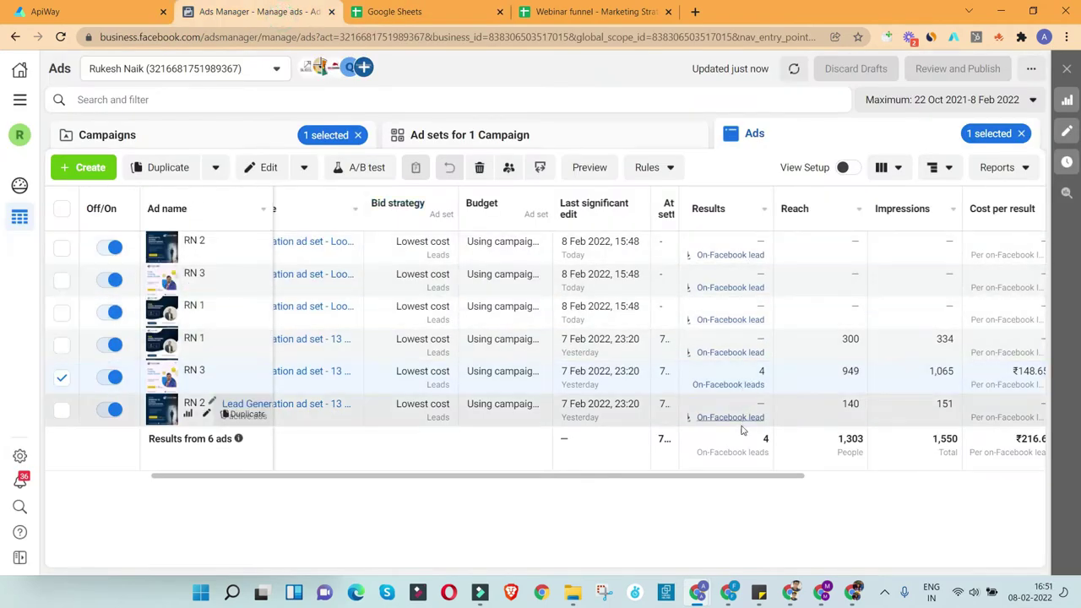
left_click(433, 12)
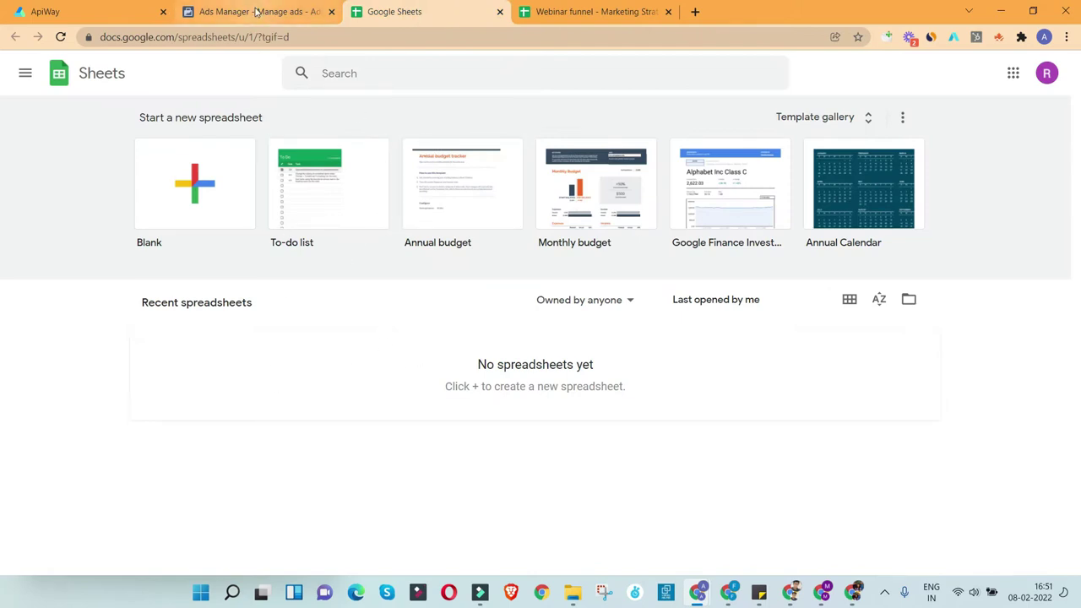
left_click(257, 12)
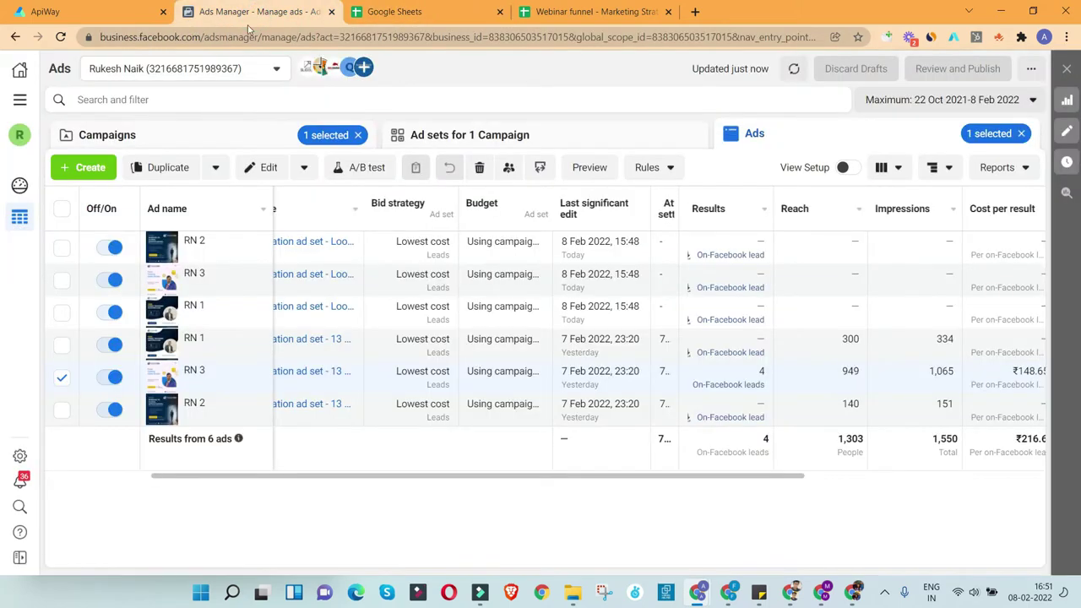
left_click(644, 13)
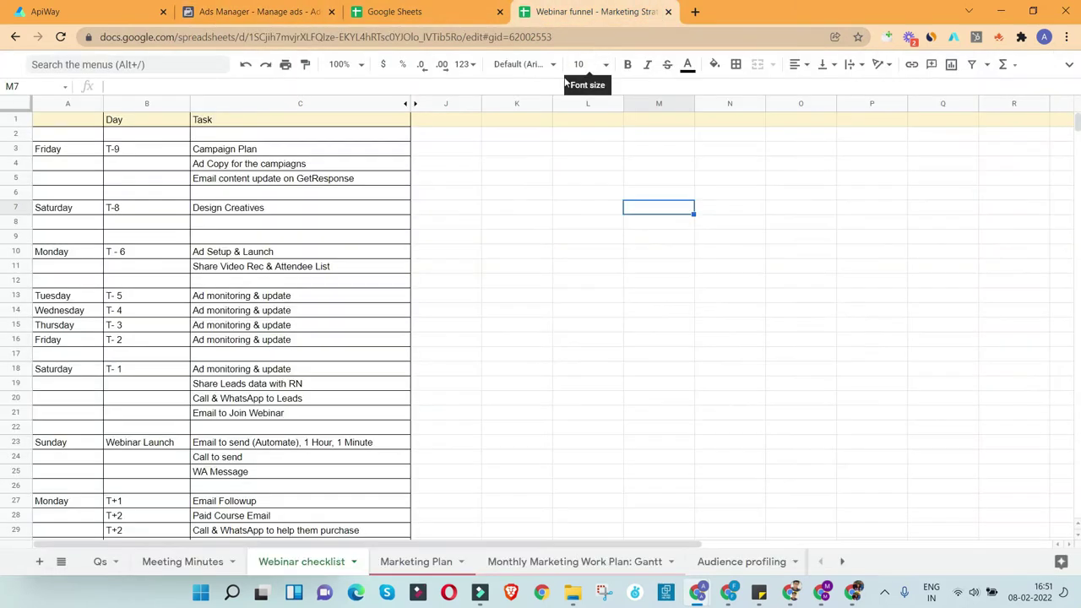
scroll(228, 304, "down", 4)
scroll(227, 305, "down", 2)
scroll(225, 338, "up", 6)
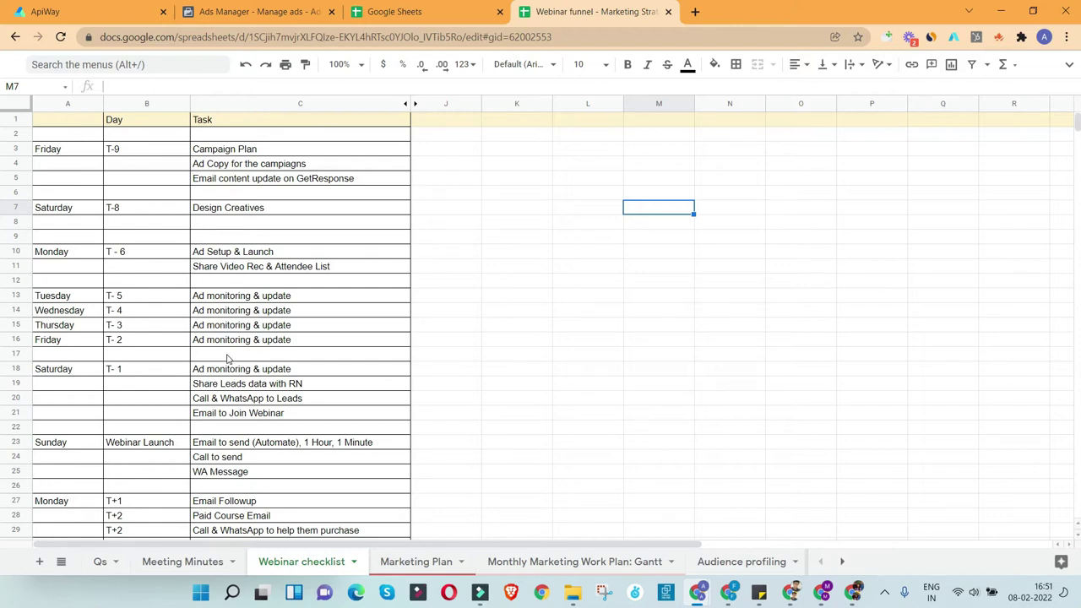
scroll(233, 376, "down", 2)
scroll(245, 452, "down", 3)
scroll(246, 455, "down", 2)
scroll(245, 455, "up", 6)
left_click(142, 149)
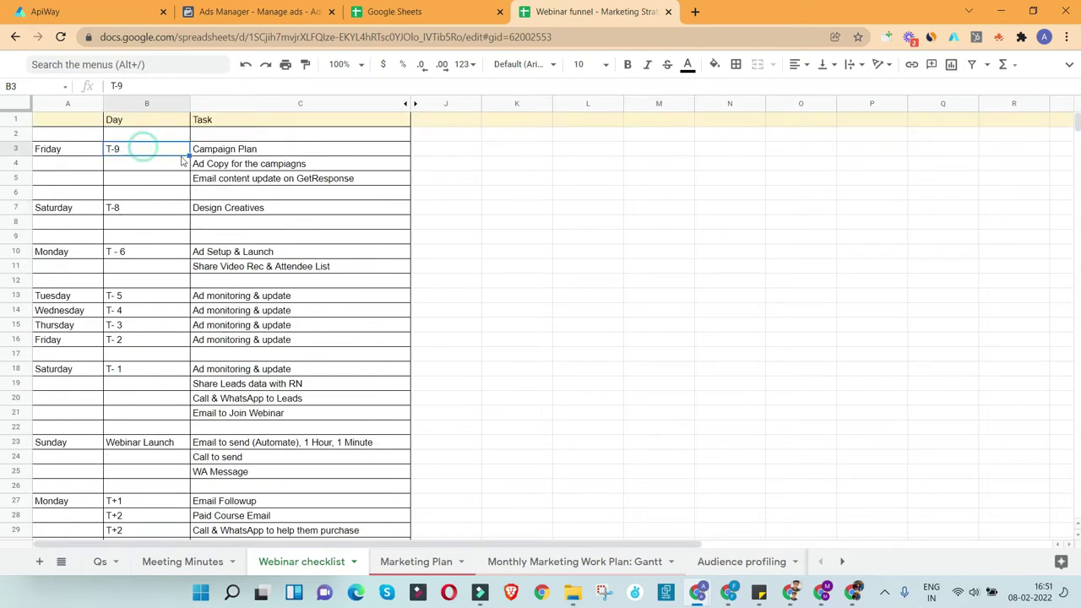
left_click(218, 163)
left_click(222, 150)
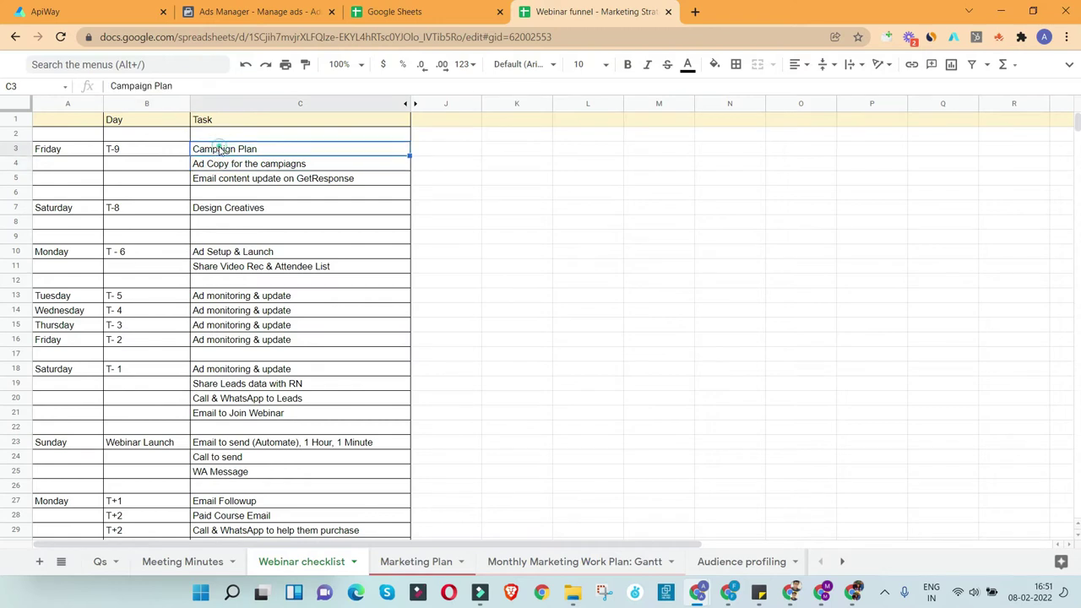
left_click(279, 12)
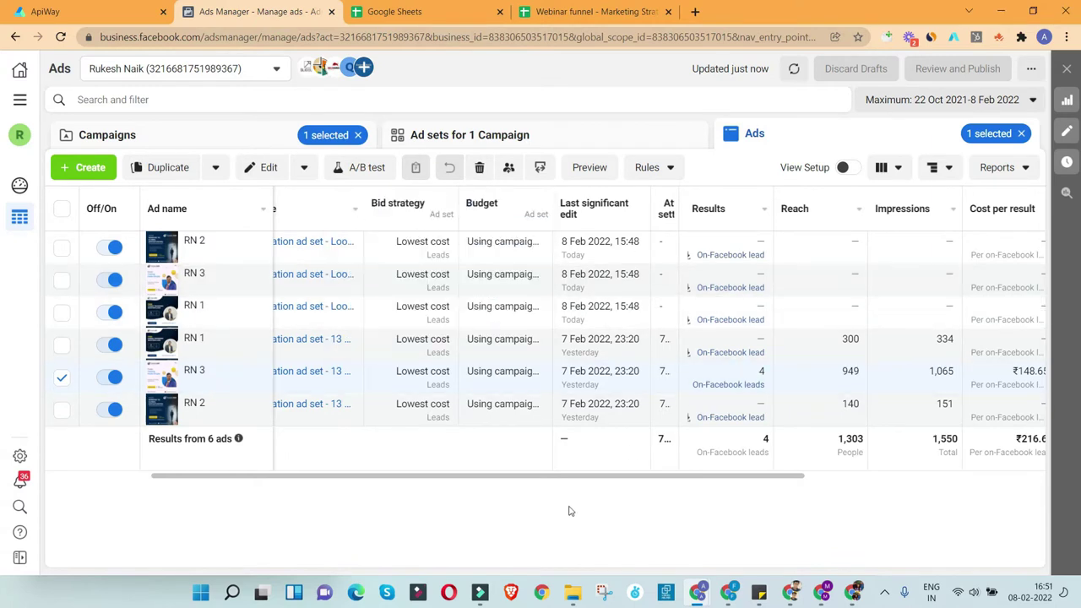
left_click_drag(499, 480, 281, 486)
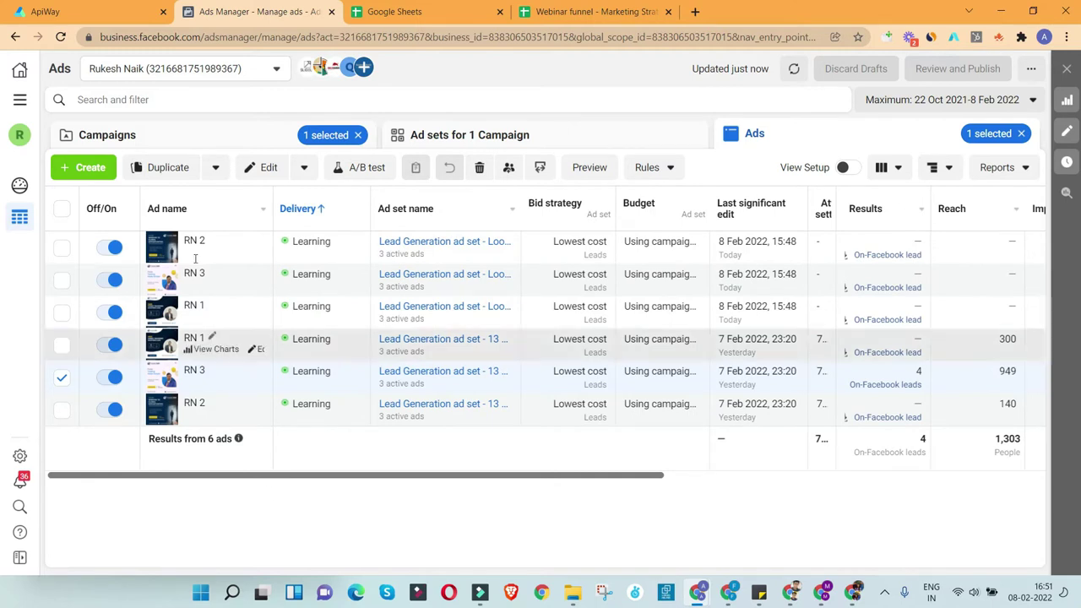
left_click(245, 344)
scroll(254, 304, "right", 5)
Step: Bring up the ApiWay dashboard with its sidebar expanded
left_click(30, 11)
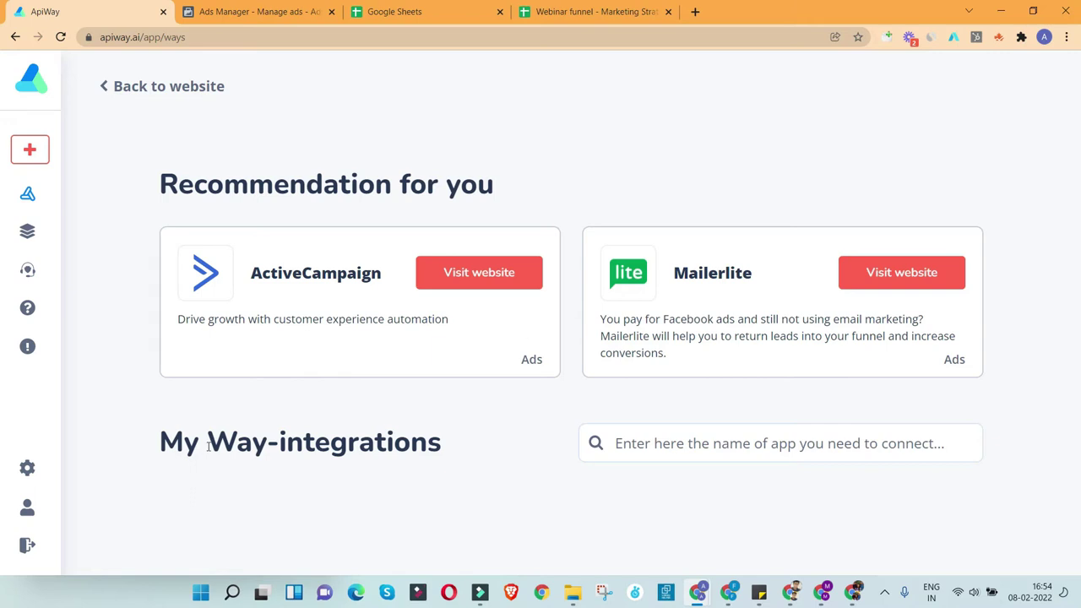
mouse_move(54, 239)
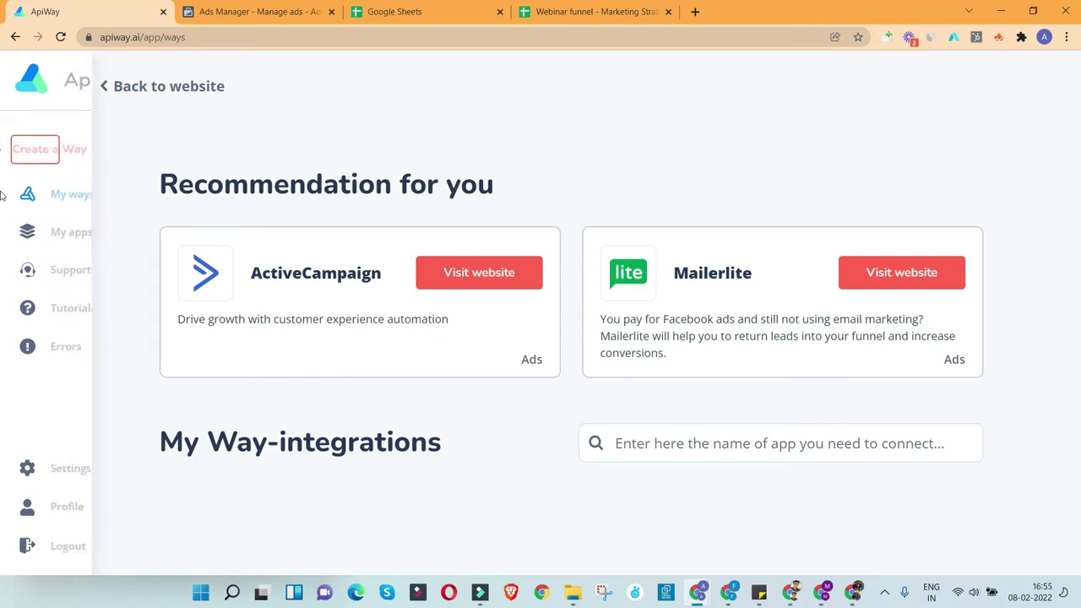
Step: Search the My apps list for 'facebok'
left_click(54, 241)
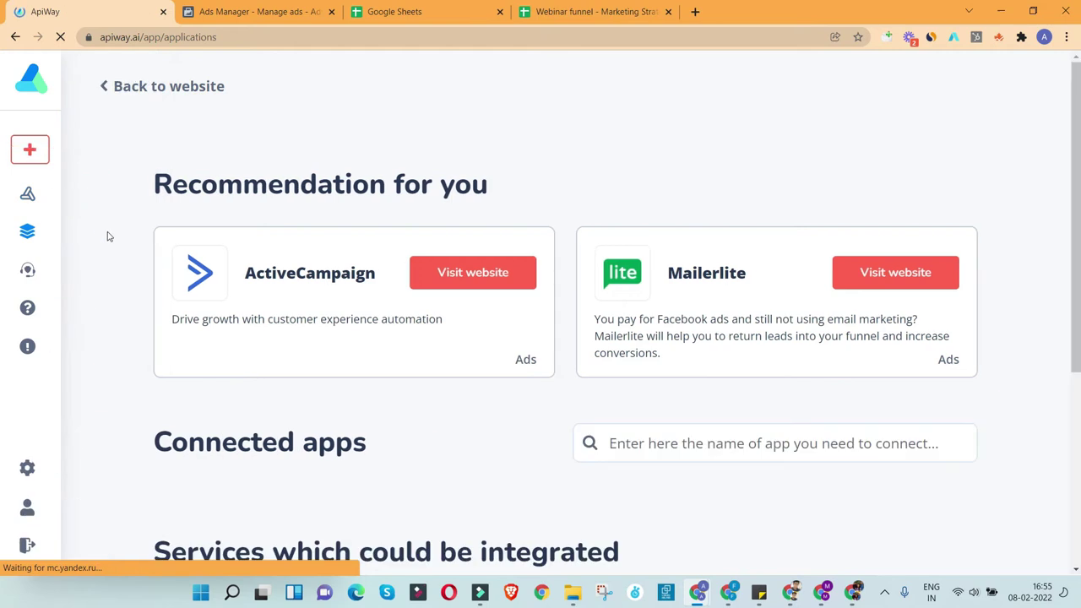
scroll(585, 430, "down", 2)
scroll(586, 429, "down", 3)
scroll(589, 418, "up", 5)
left_click(645, 448)
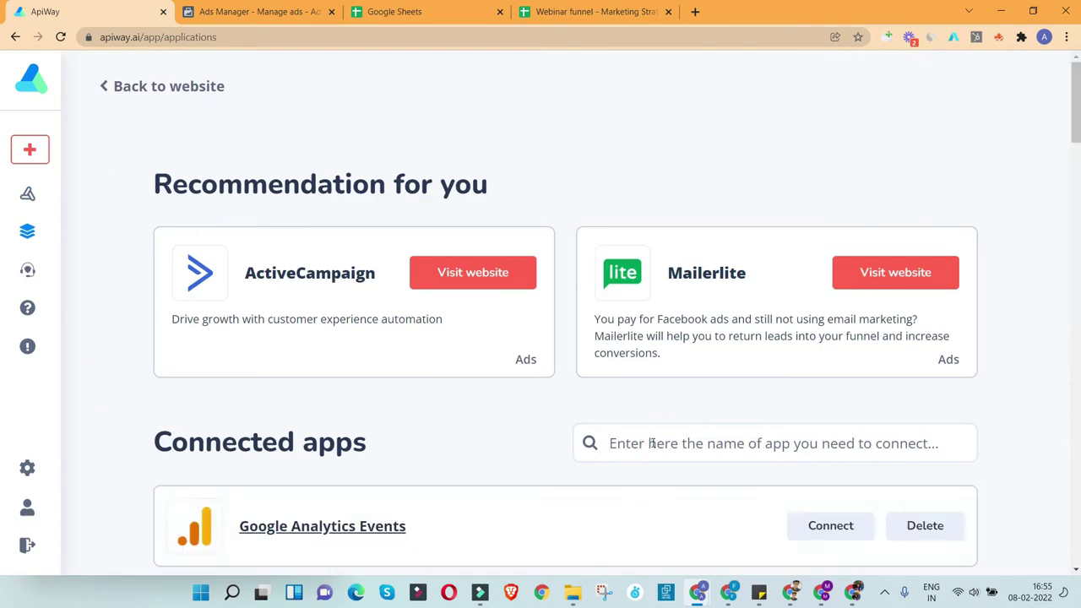
type("facebok")
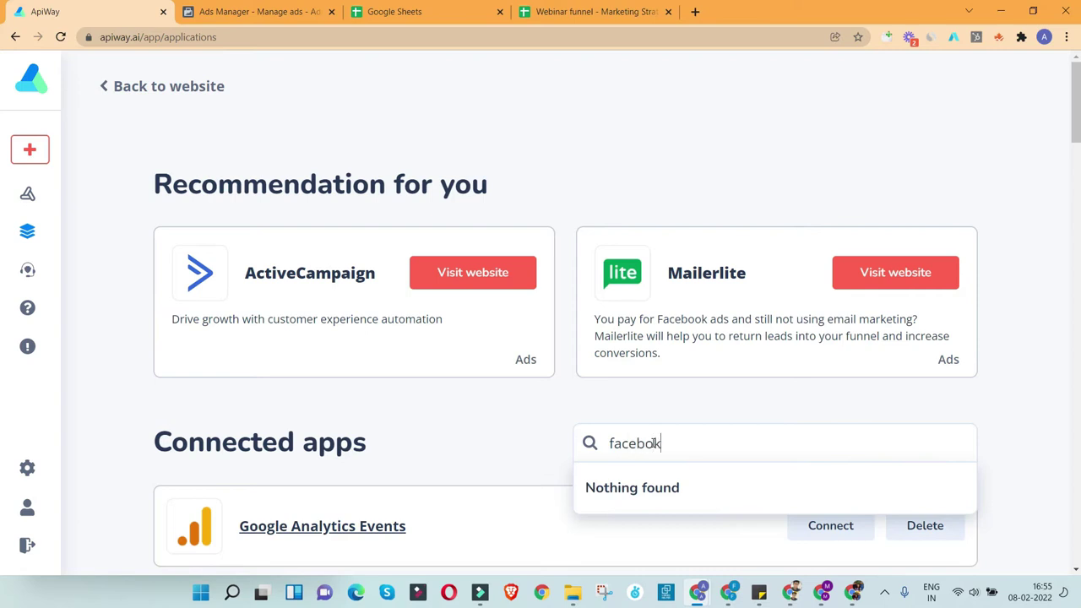
Step: Select Facebook Leads and Google Sheets, and begin connecting the Facebook Leads account
scroll(382, 389, "down", 3)
scroll(338, 404, "down", 2)
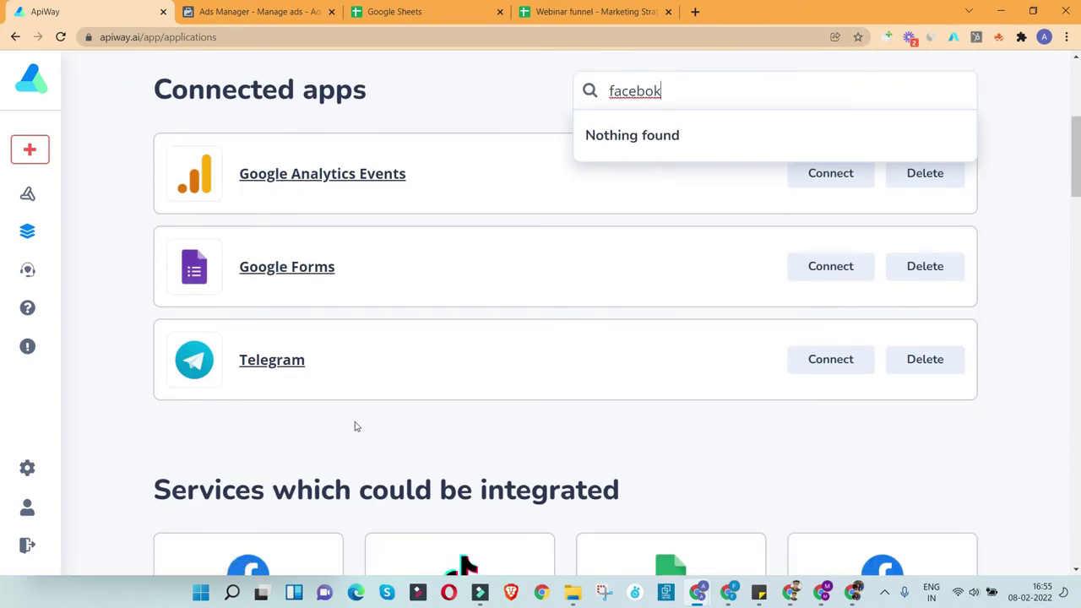
scroll(434, 436, "down", 3)
mouse_move(253, 297)
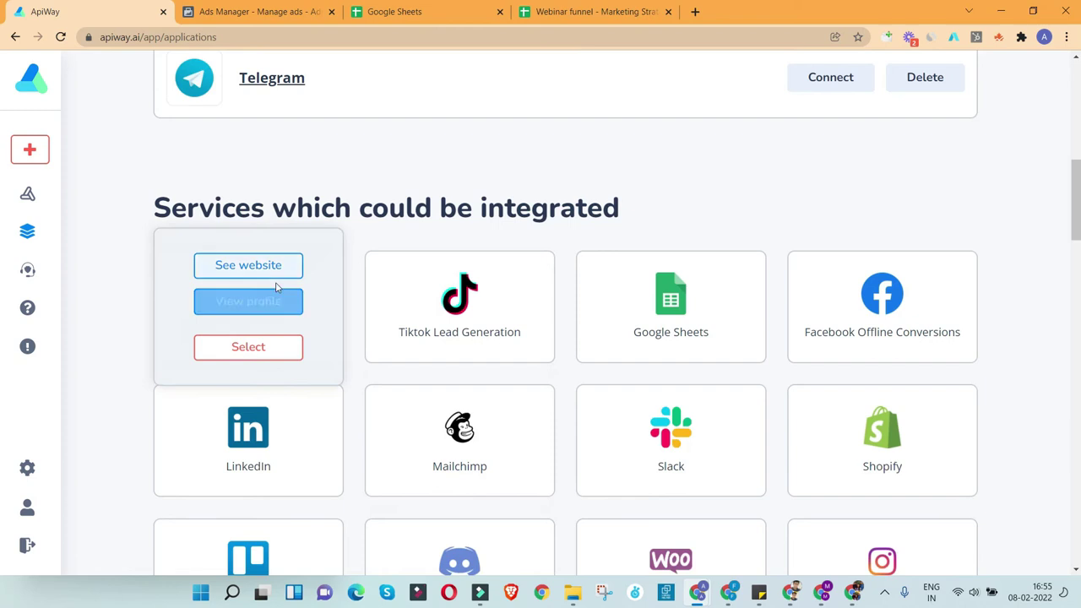
left_click(251, 357)
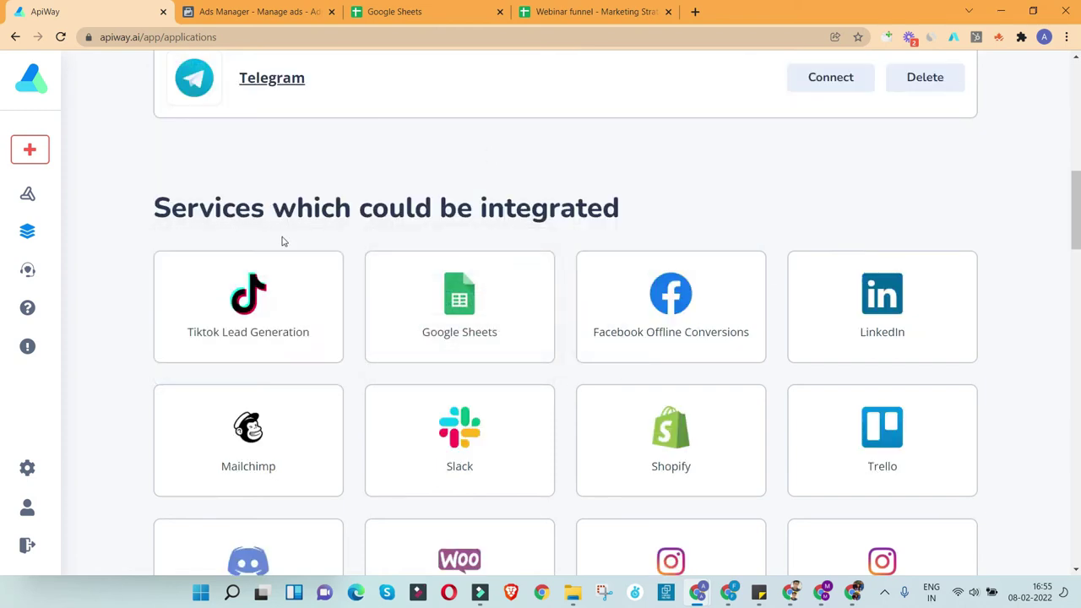
left_click(448, 346)
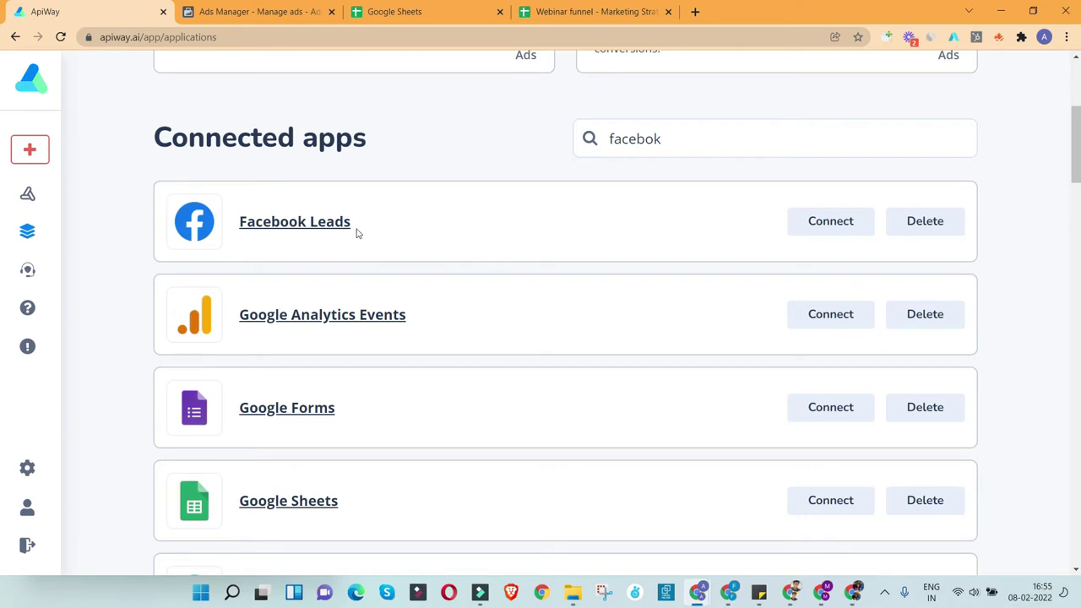
left_click(820, 229)
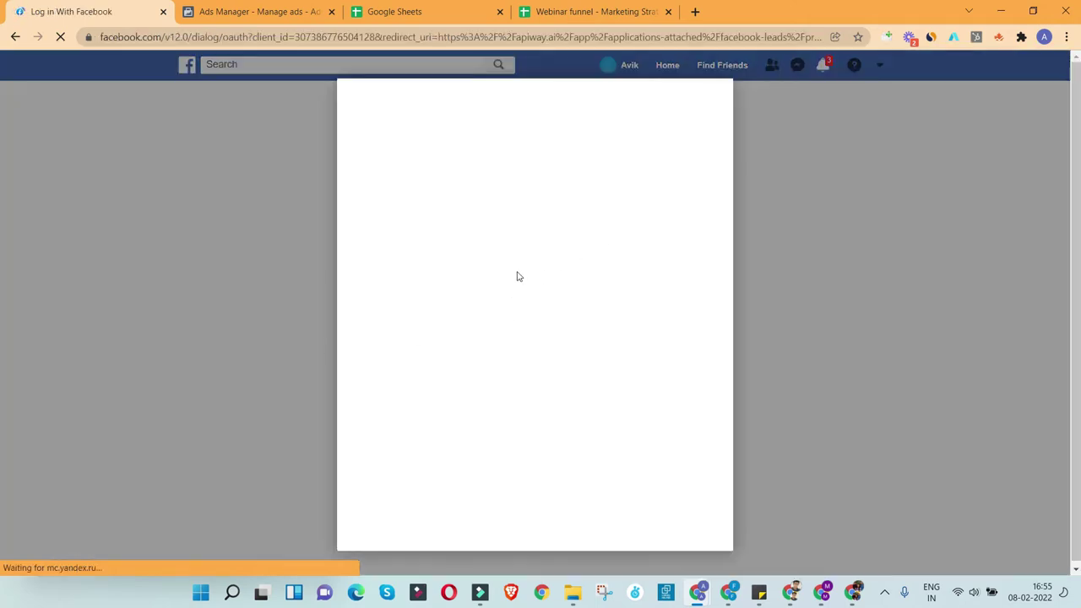
Step: Authorise ApiWay in the Facebook login, pass the Facebook Leads test, and return to the website
left_click(638, 242)
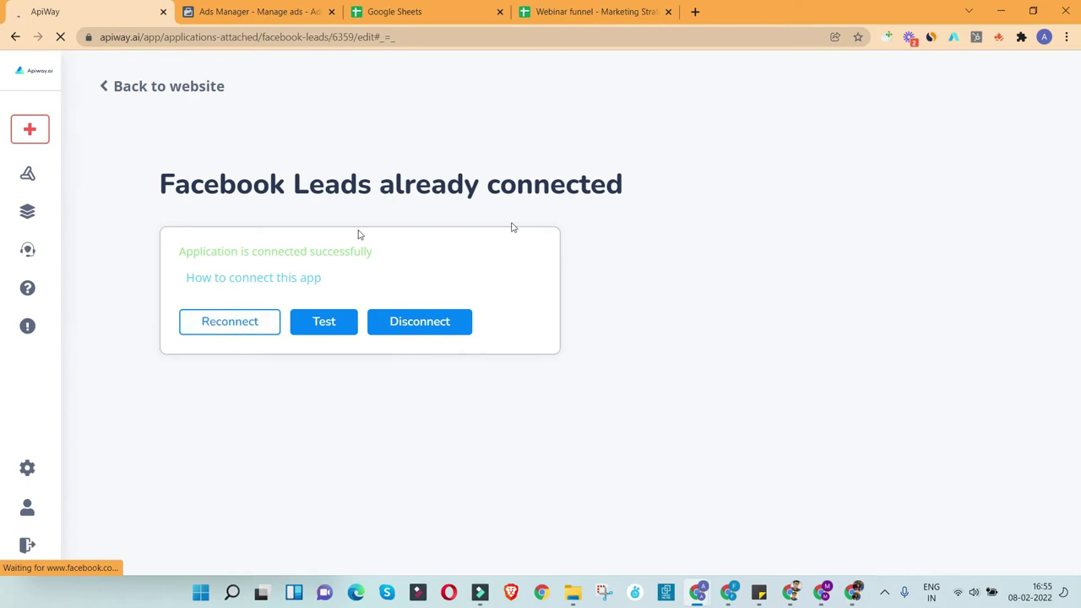
left_click(337, 331)
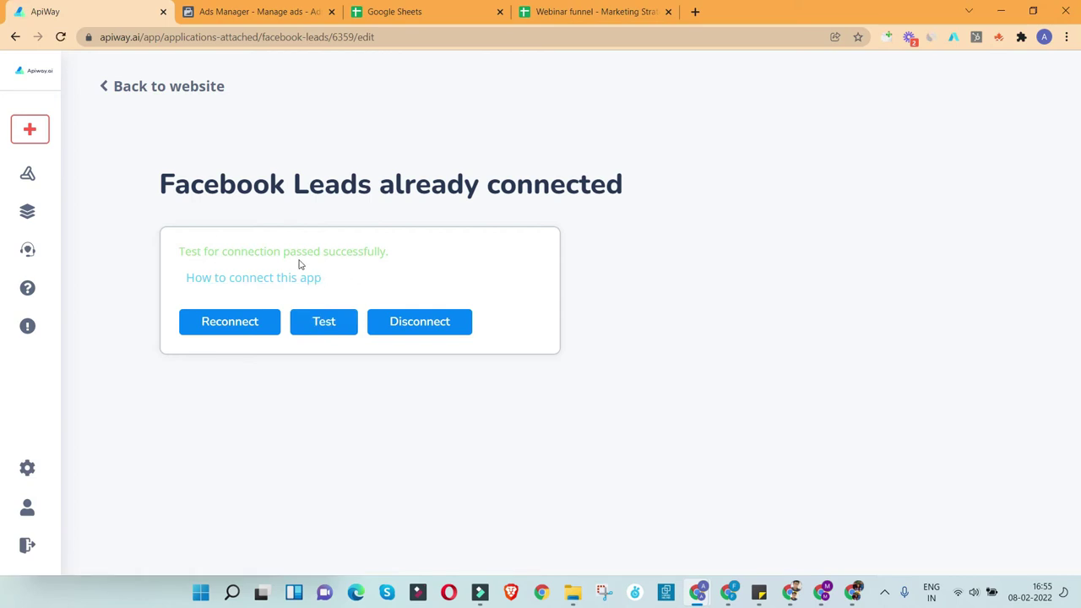
left_click(115, 95)
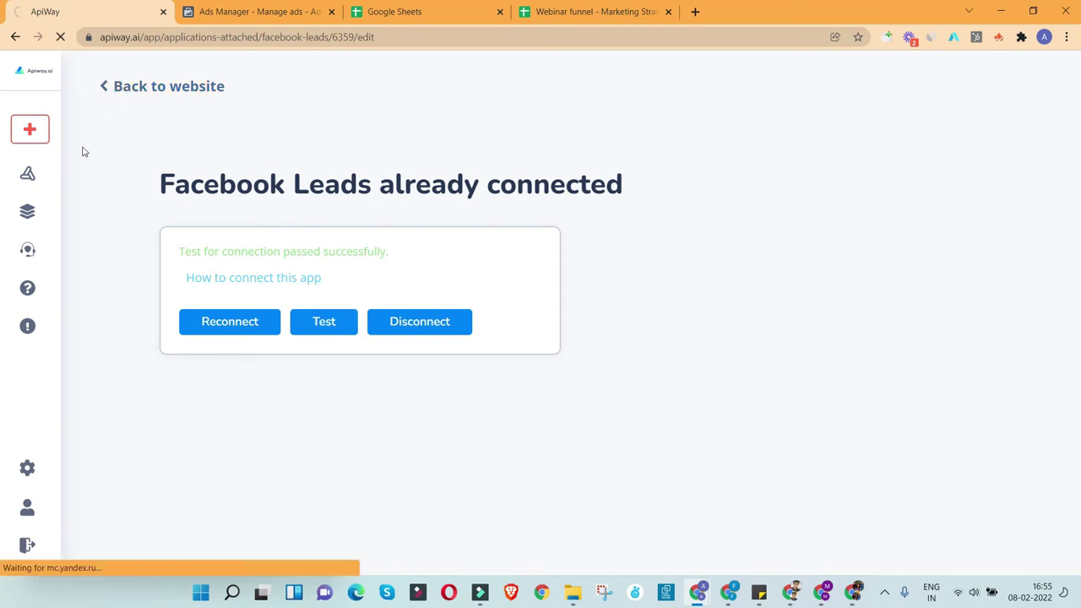
Step: Connect Google Sheets from the Connected apps list under My account
left_click(935, 82)
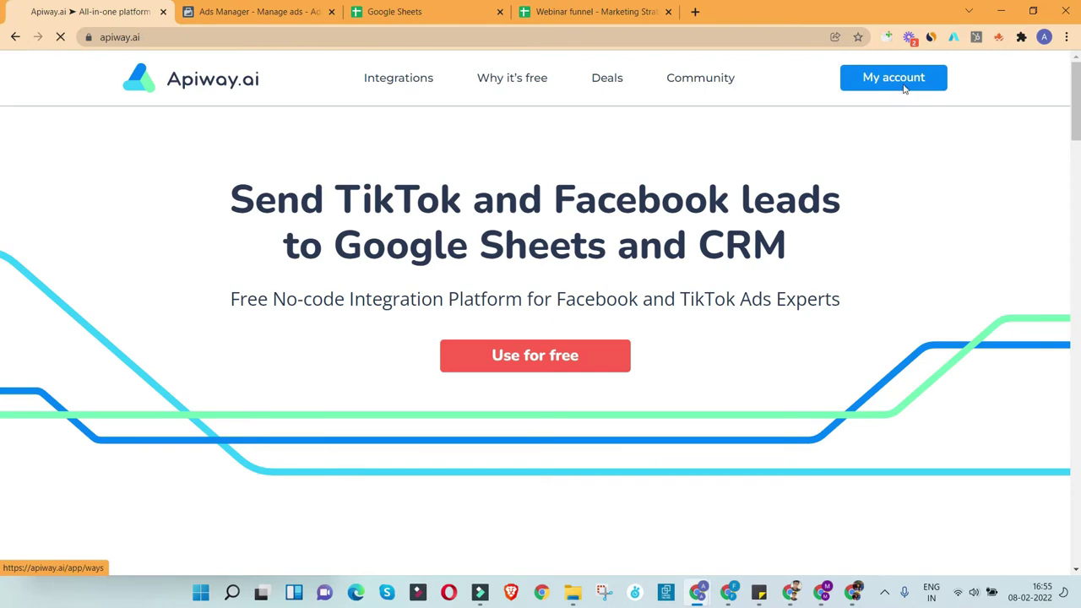
mouse_move(61, 238)
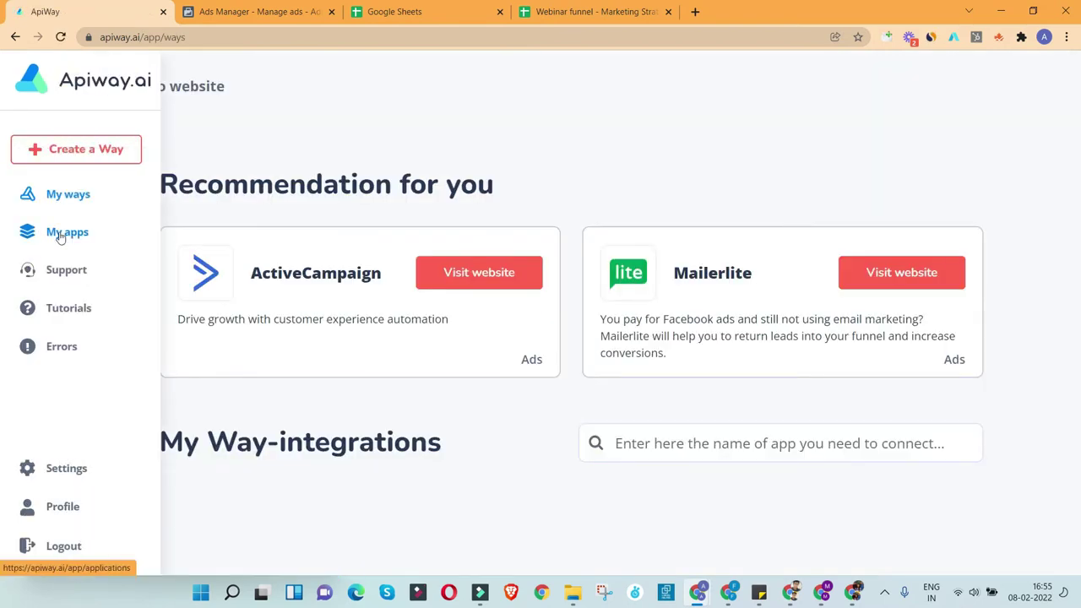
left_click(61, 238)
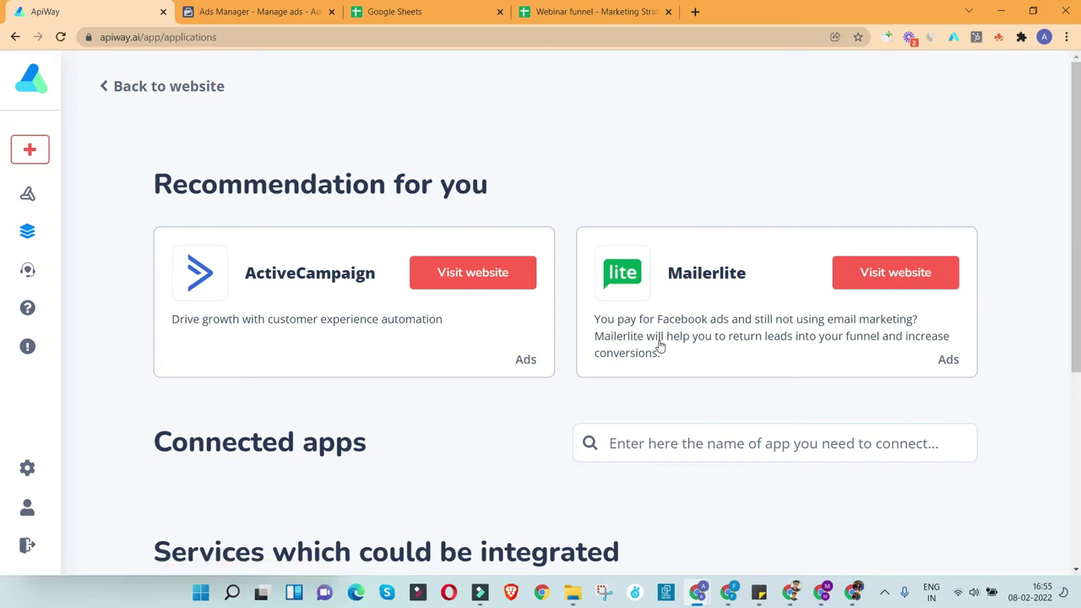
scroll(540, 306, "down", 4)
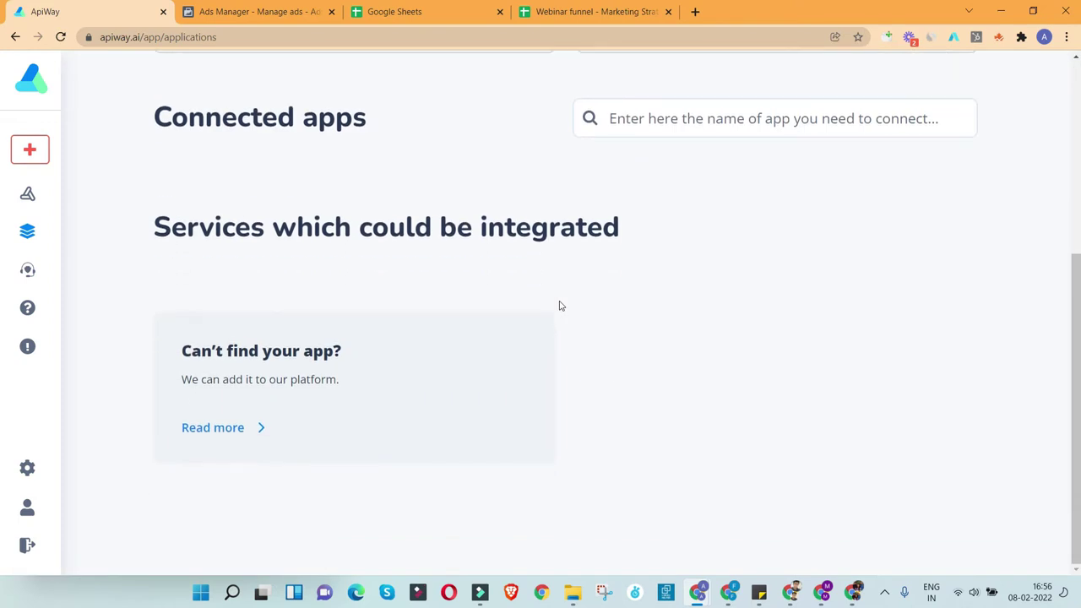
scroll(692, 425, "down", 5)
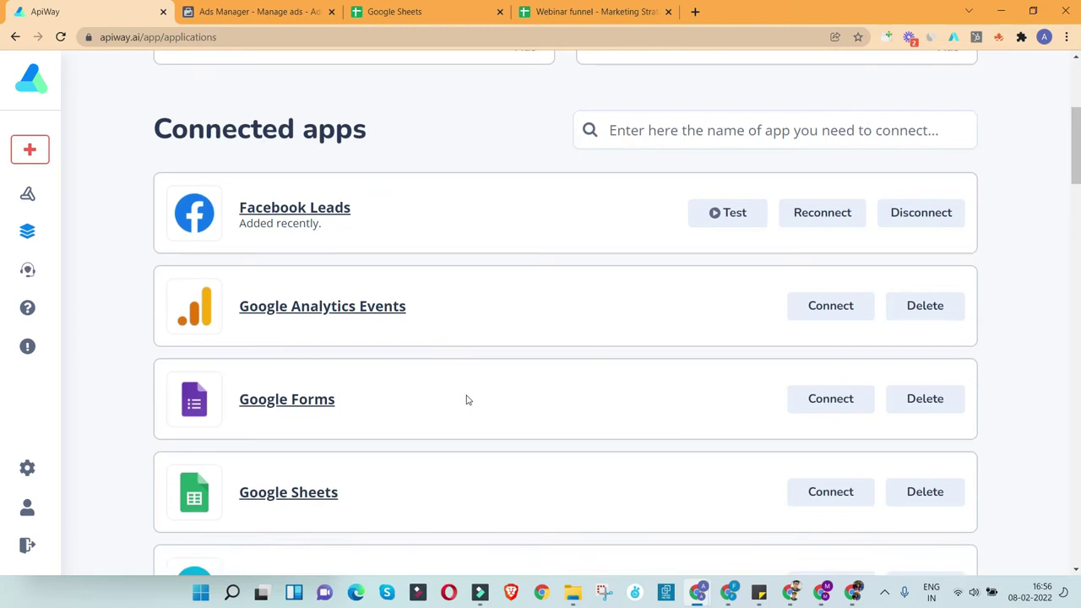
left_click(862, 387)
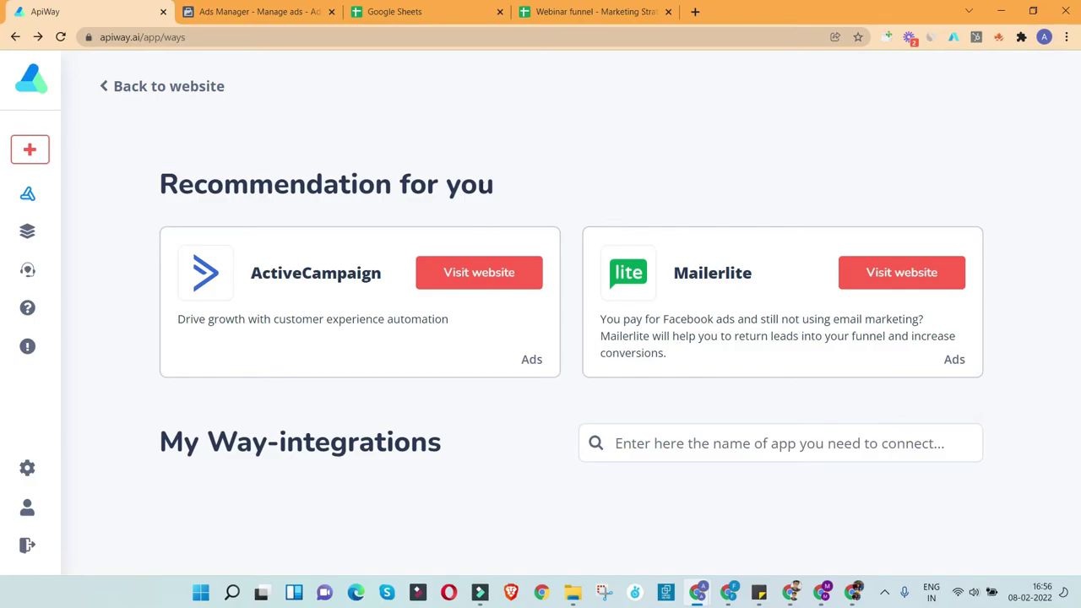
mouse_move(31, 160)
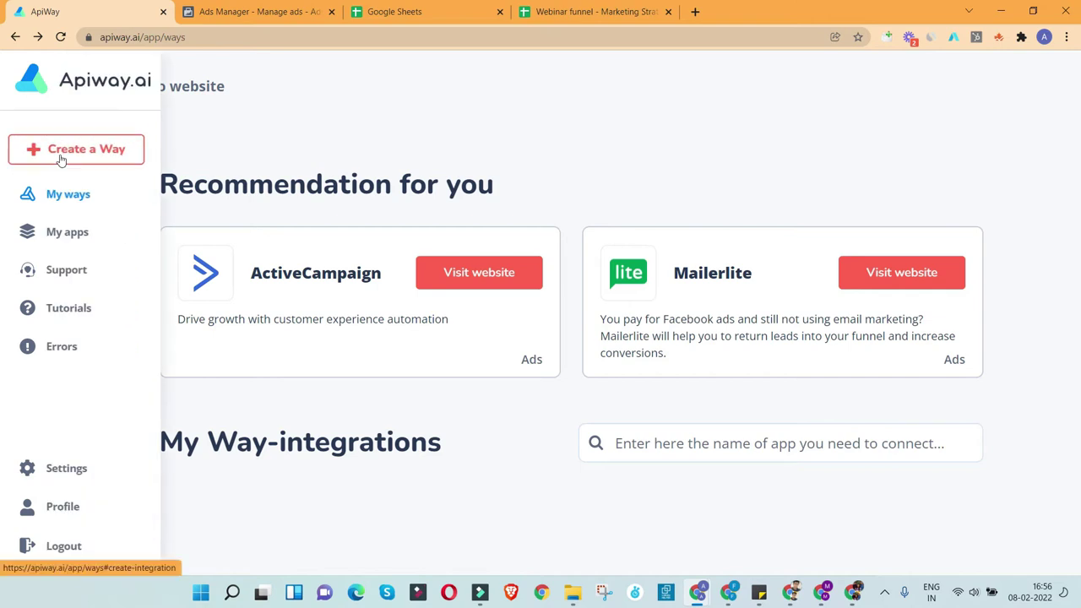
Step: Create a new Way with a Facebook Leads 'New lead' trigger
left_click(61, 160)
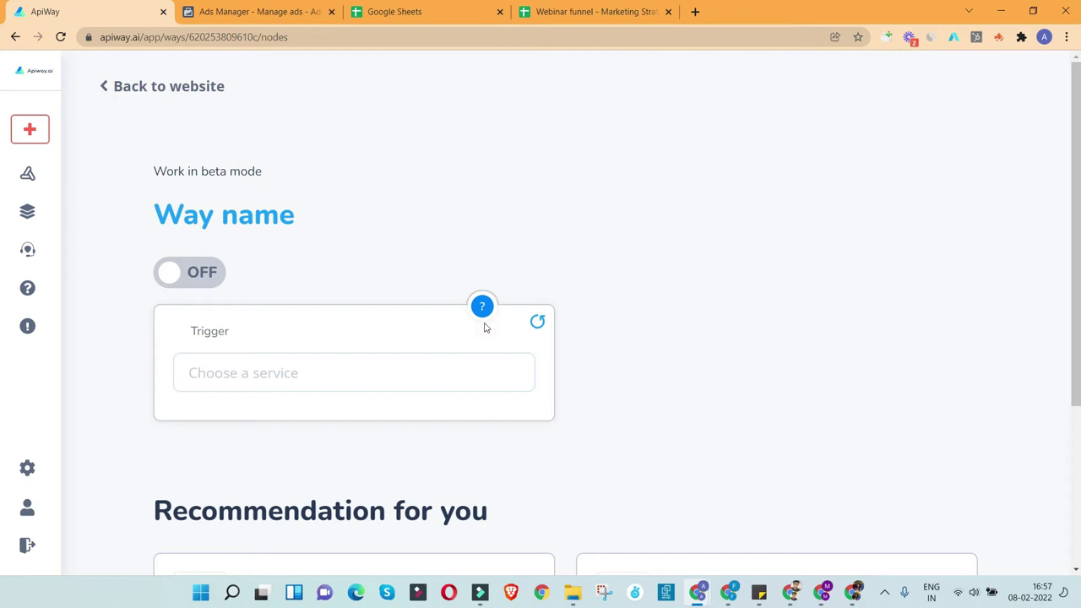
left_click(425, 375)
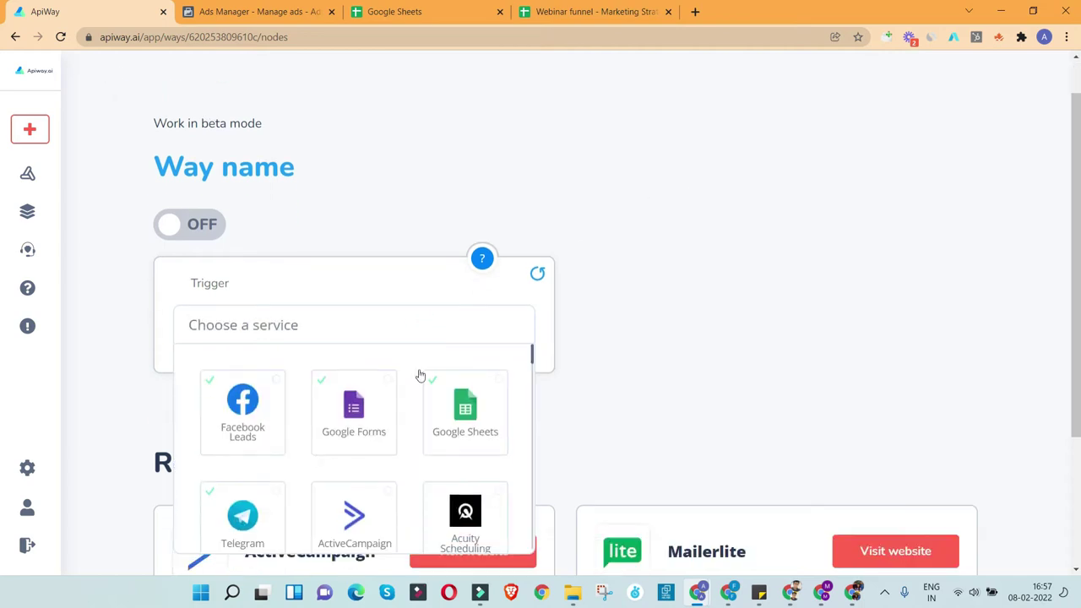
left_click(272, 381)
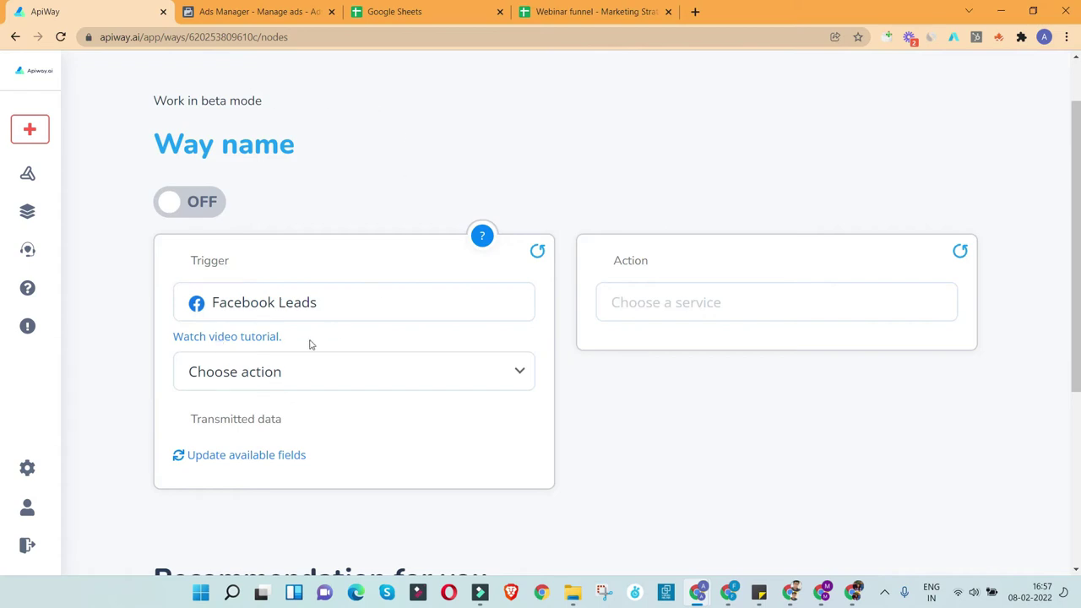
left_click(312, 381)
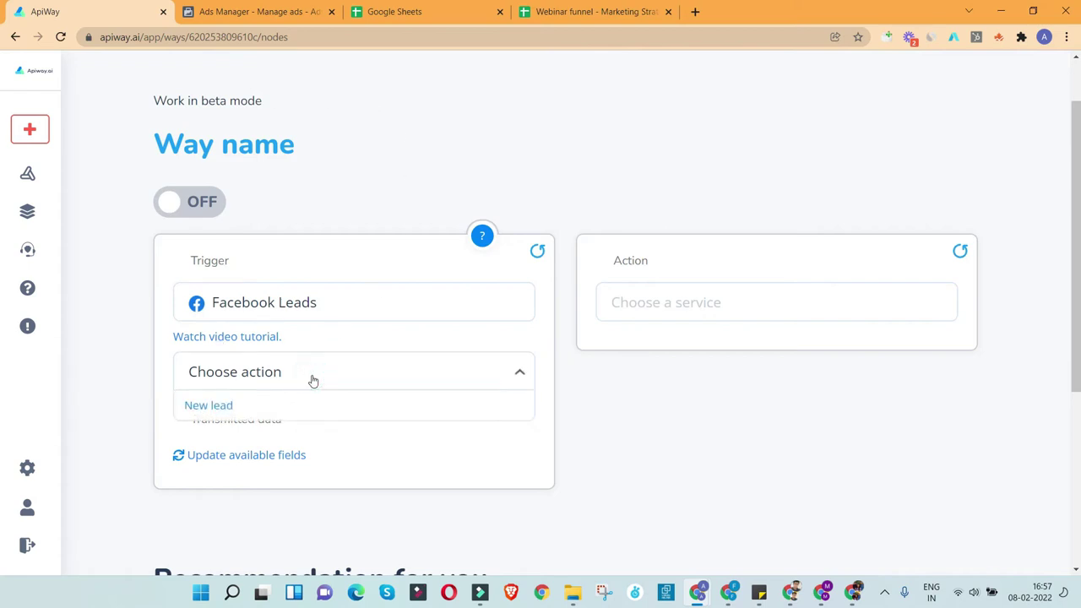
left_click(230, 406)
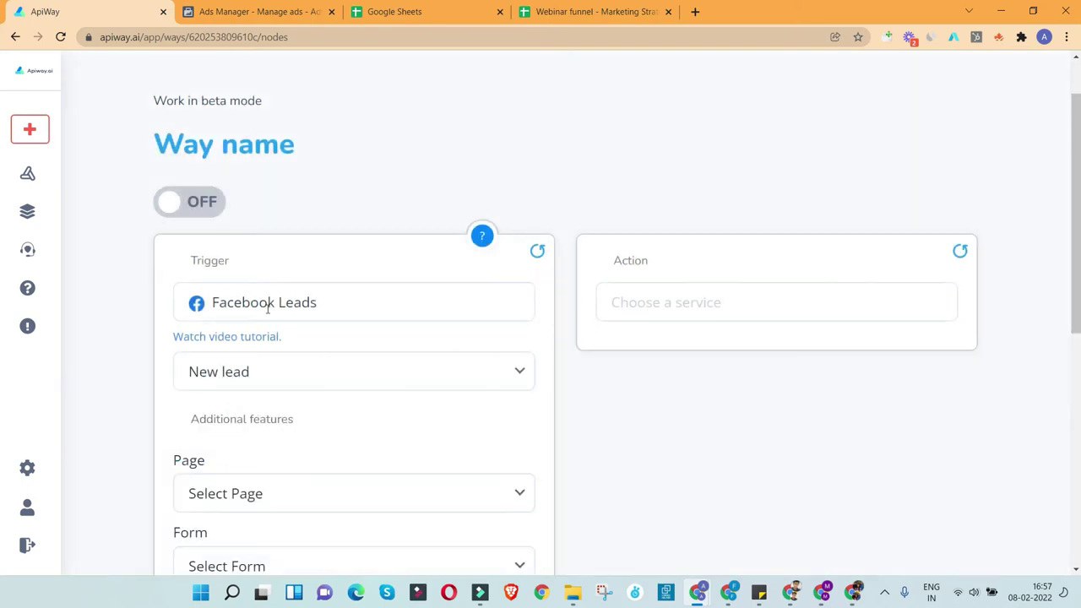
Step: Set the trigger's source to the Facebook page and Lead form 1
scroll(329, 388, "down", 2)
left_click(246, 352)
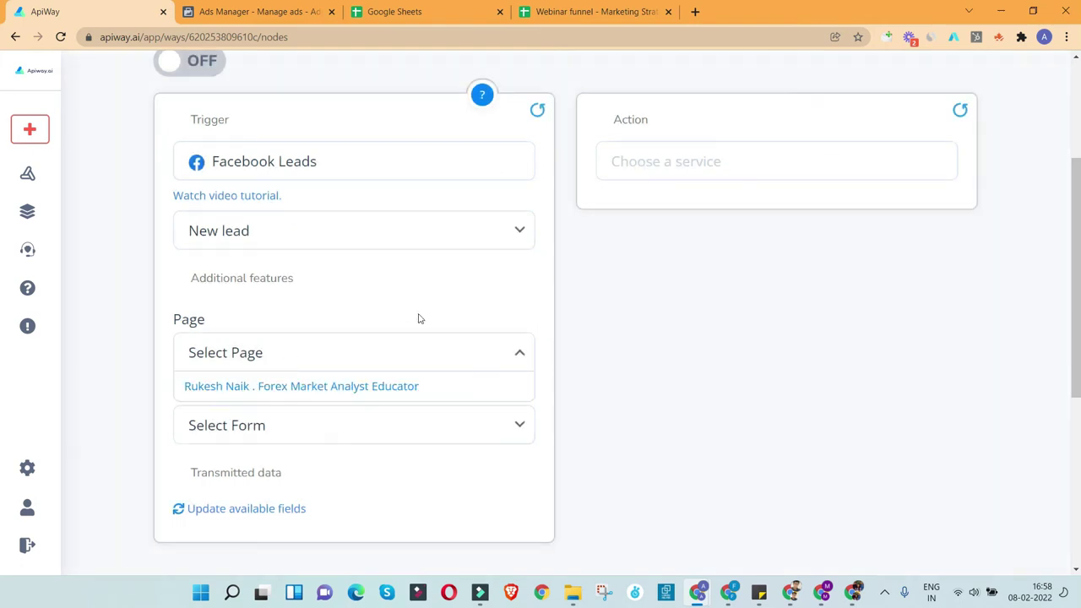
left_click(342, 387)
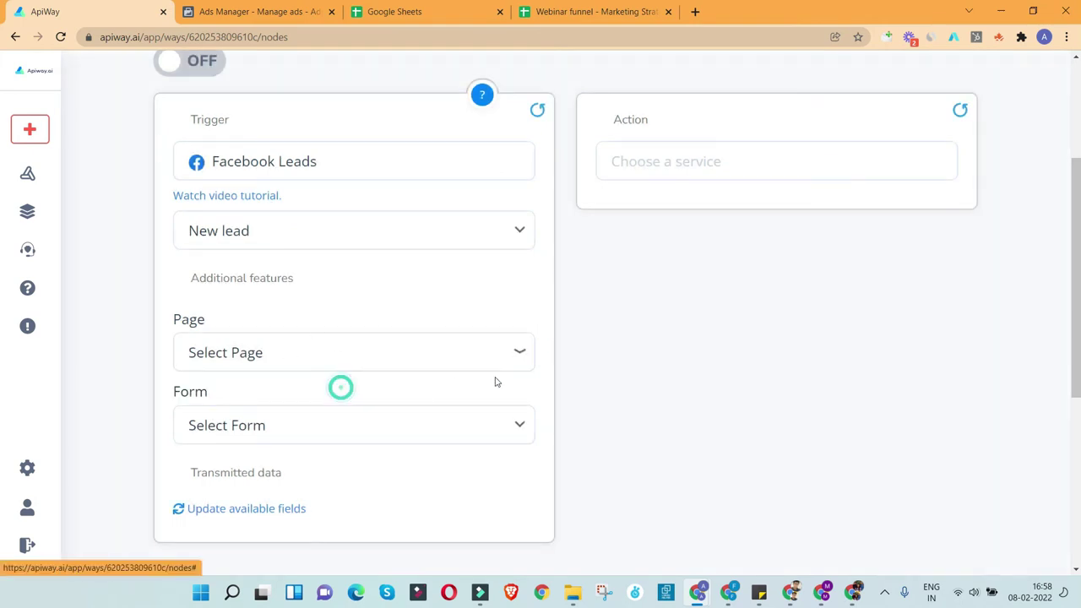
left_click(327, 434)
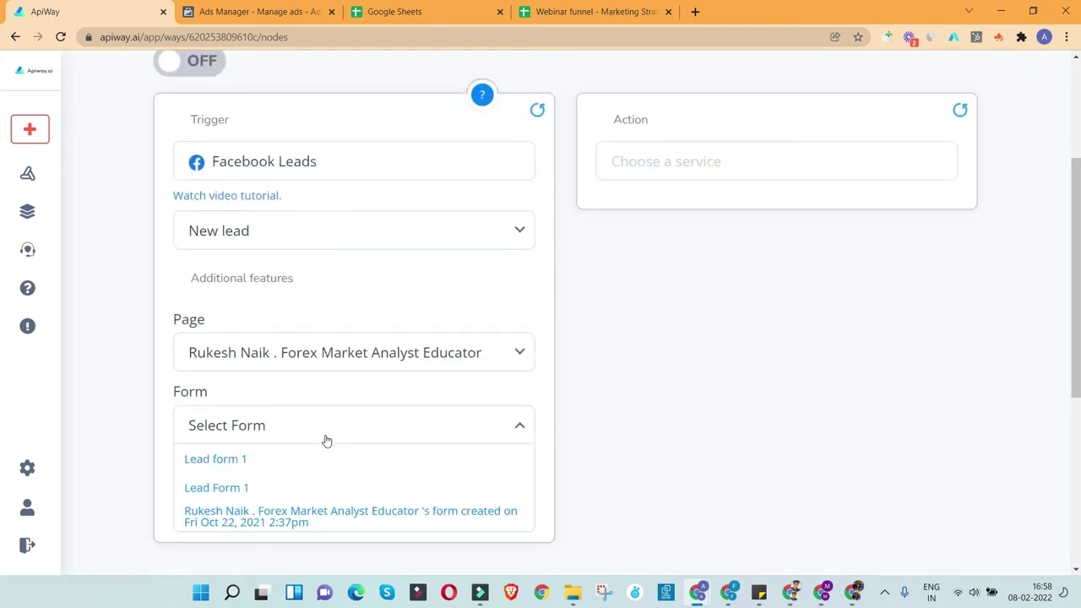
scroll(327, 440, "down", 1)
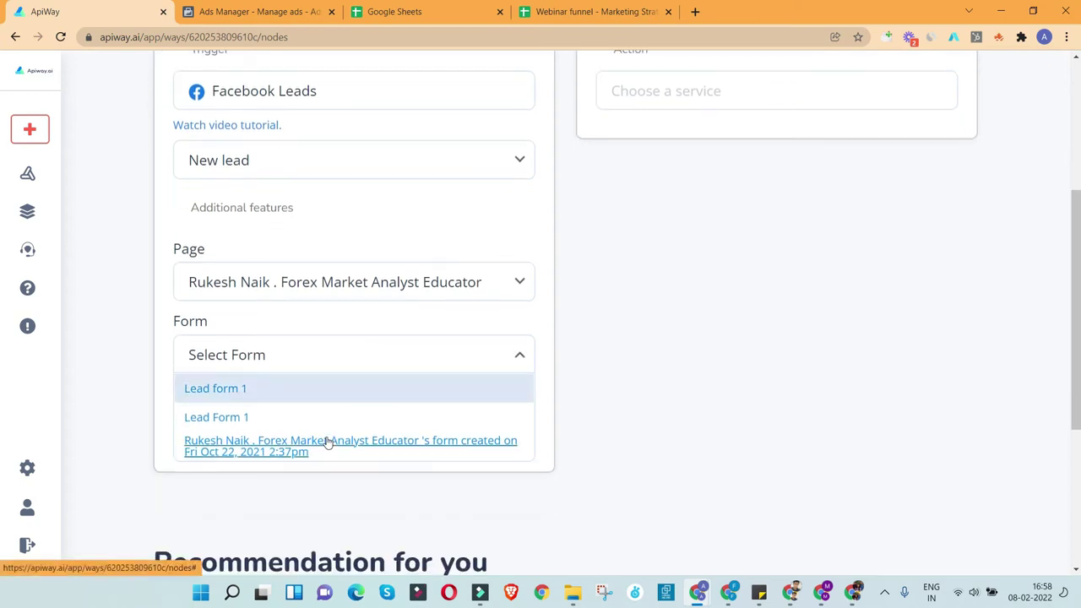
left_click(241, 386)
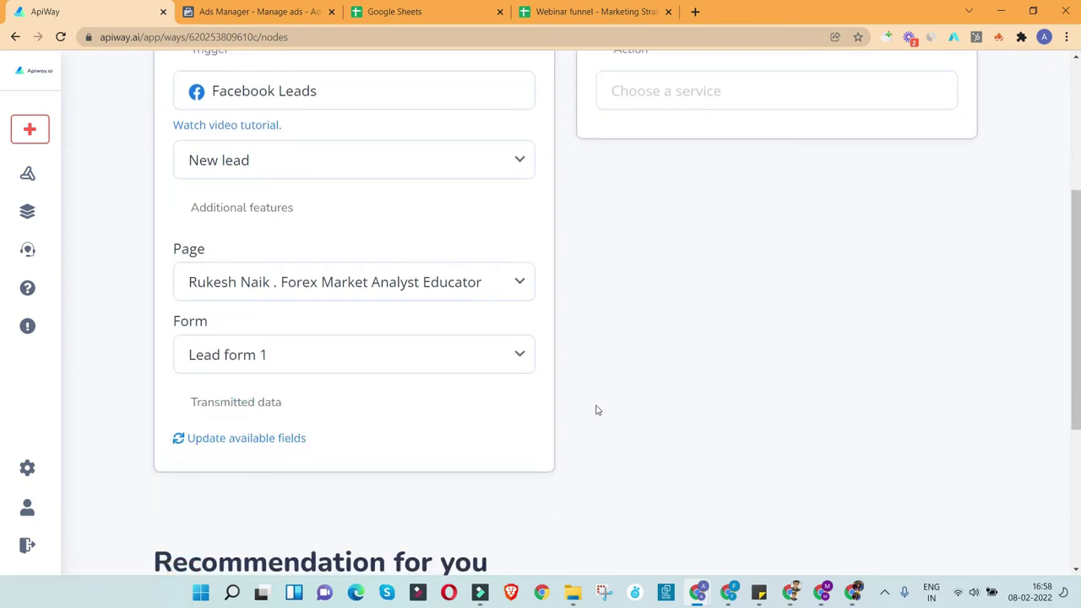
scroll(598, 411, "up", 3)
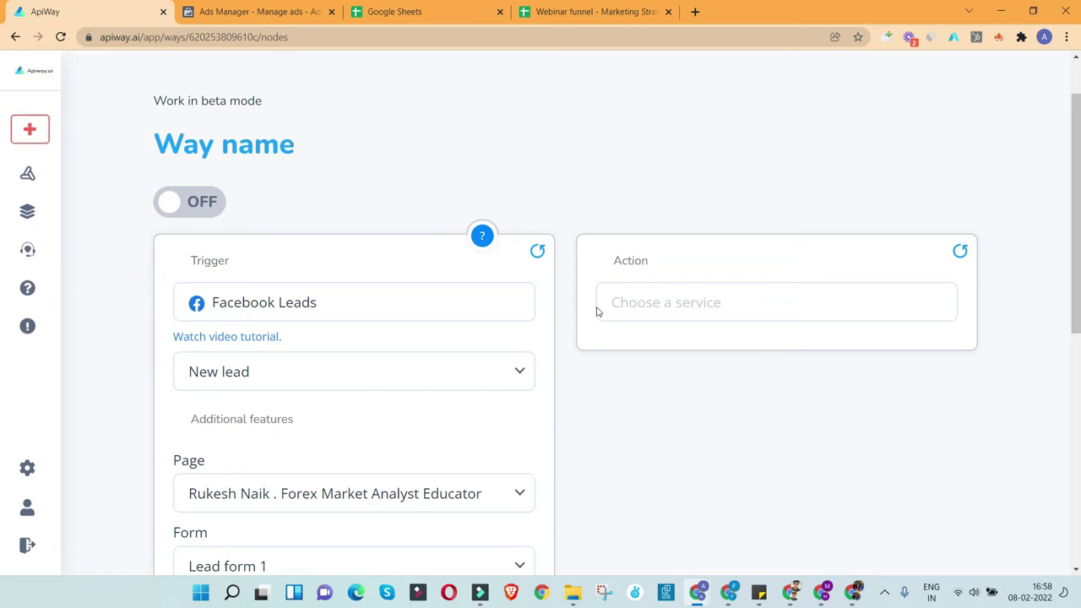
scroll(504, 309, "down", 1)
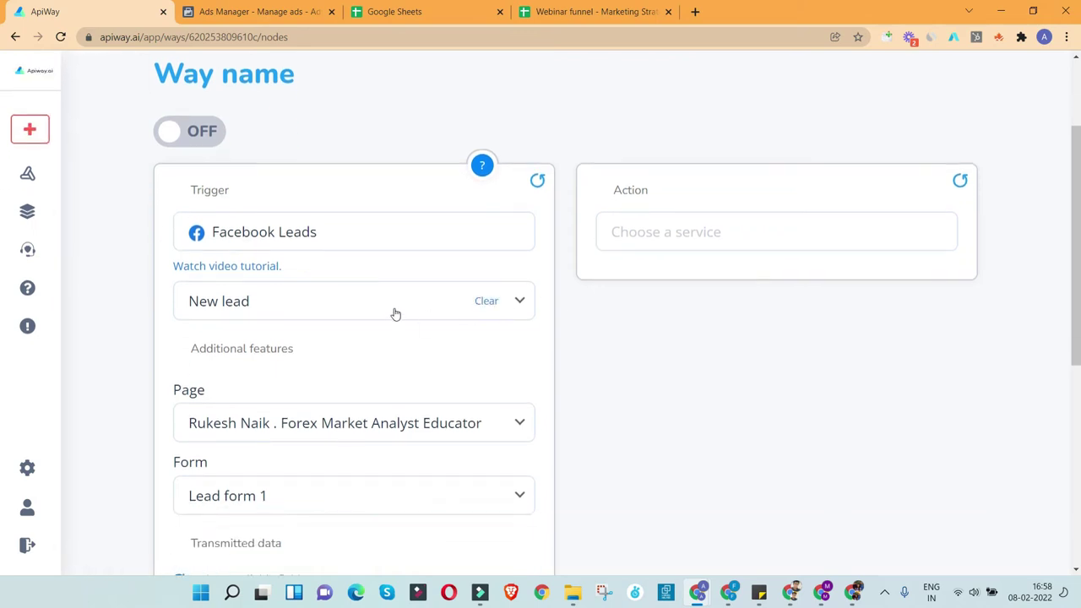
Step: Set the Way's action to Google Sheets Create Spreadsheet Row
left_click(654, 234)
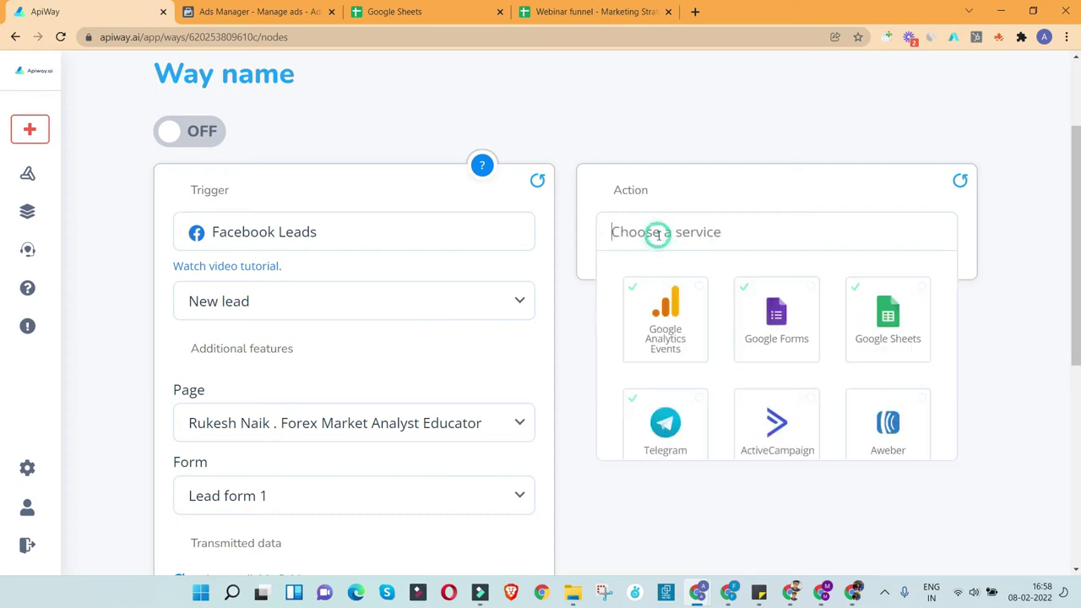
left_click(895, 318)
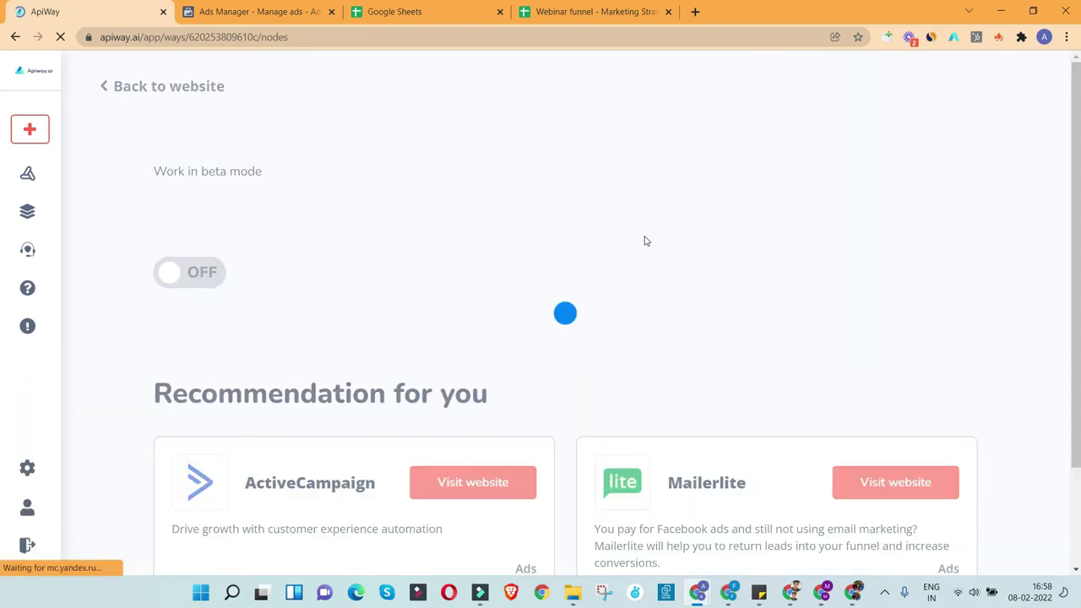
left_click(737, 310)
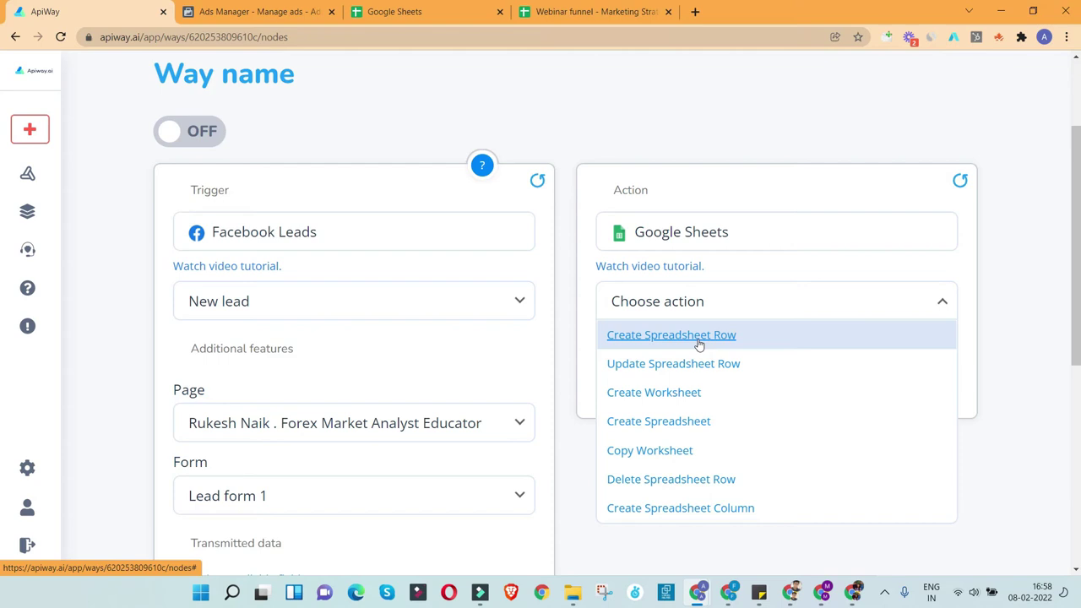
left_click(698, 336)
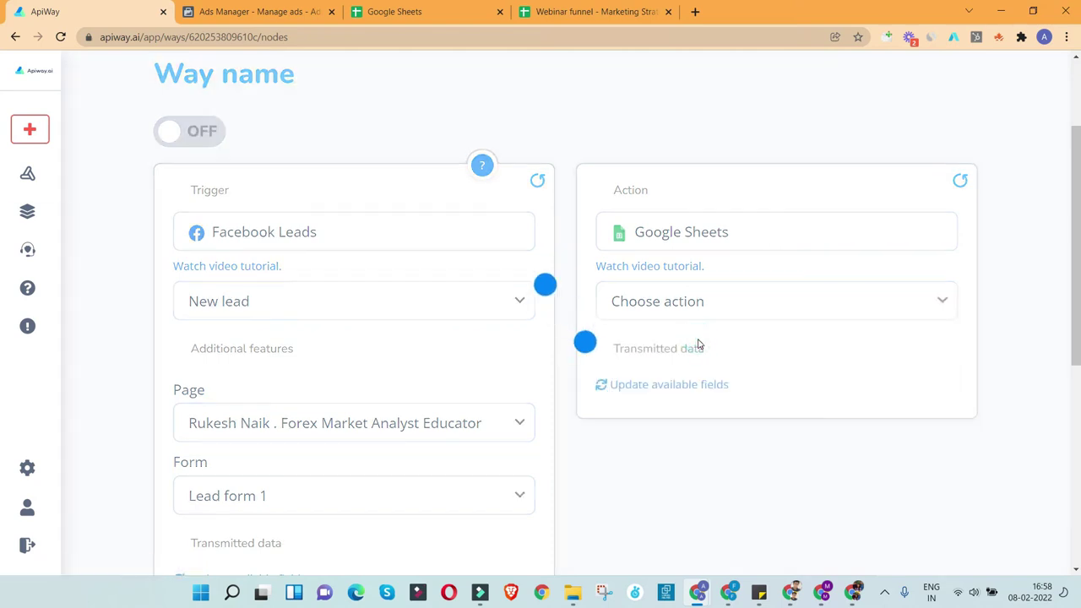
Step: Test the action, find no spreadsheets listed, and start a blank Google Sheets spreadsheet
left_click(638, 347)
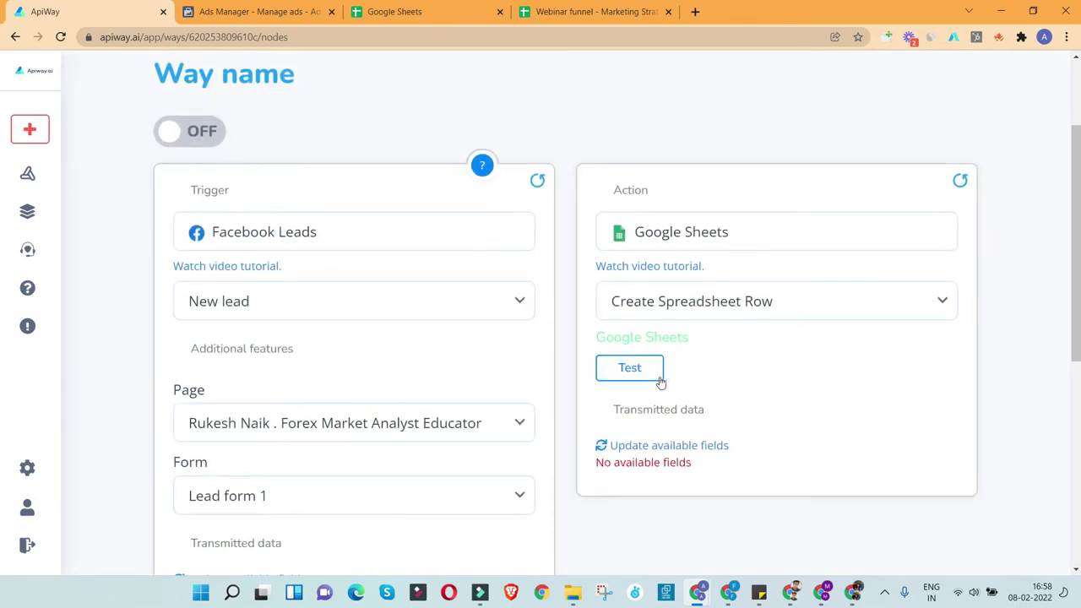
left_click(660, 383)
scroll(762, 417, "down", 1)
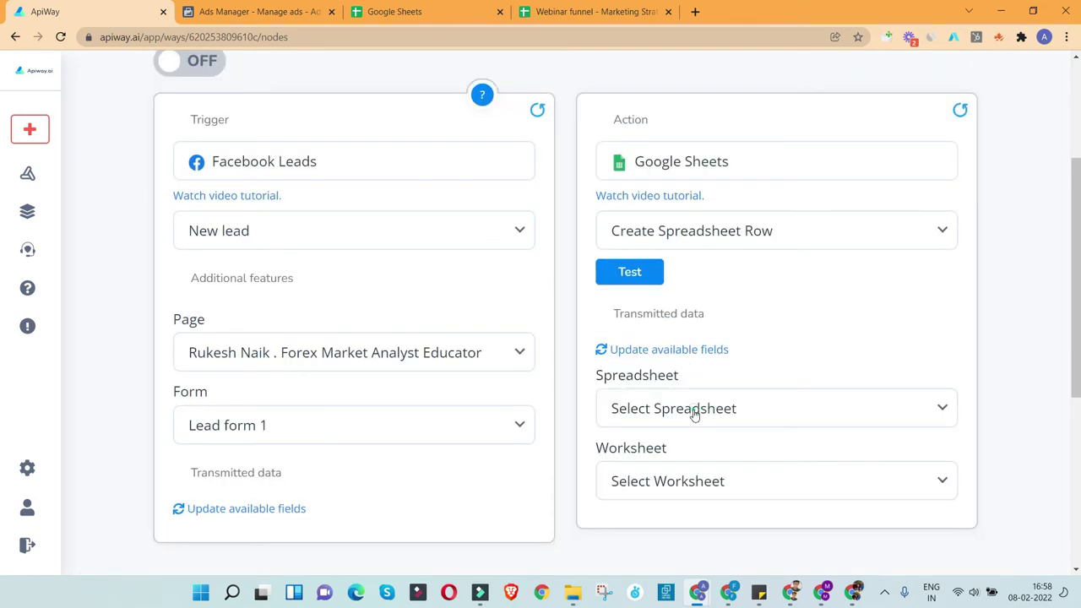
left_click(693, 412)
scroll(694, 414, "down", 2)
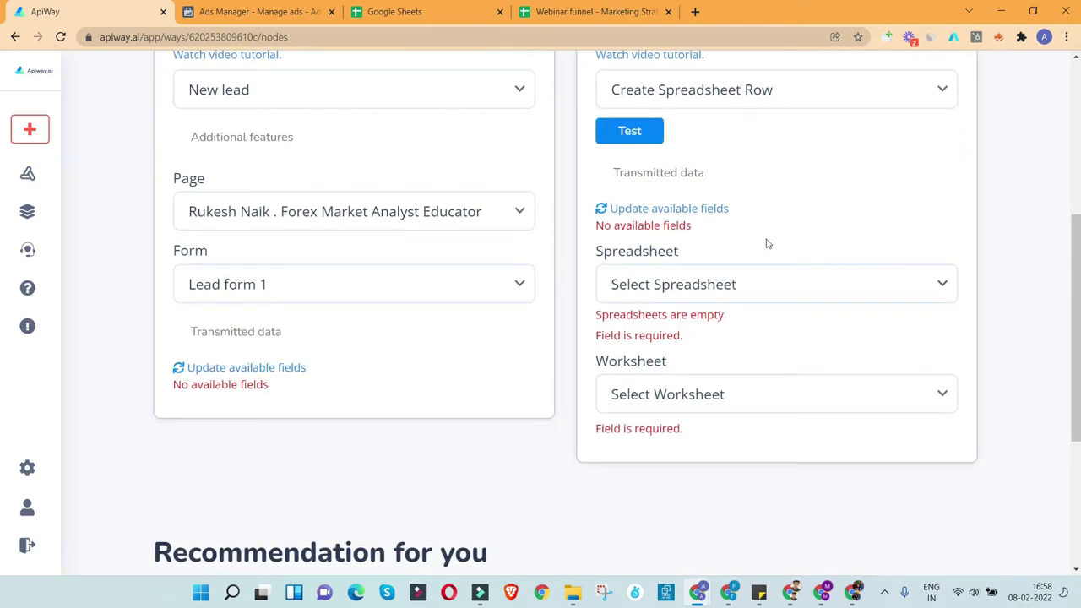
scroll(767, 243, "up", 1)
left_click(422, 12)
left_click(196, 195)
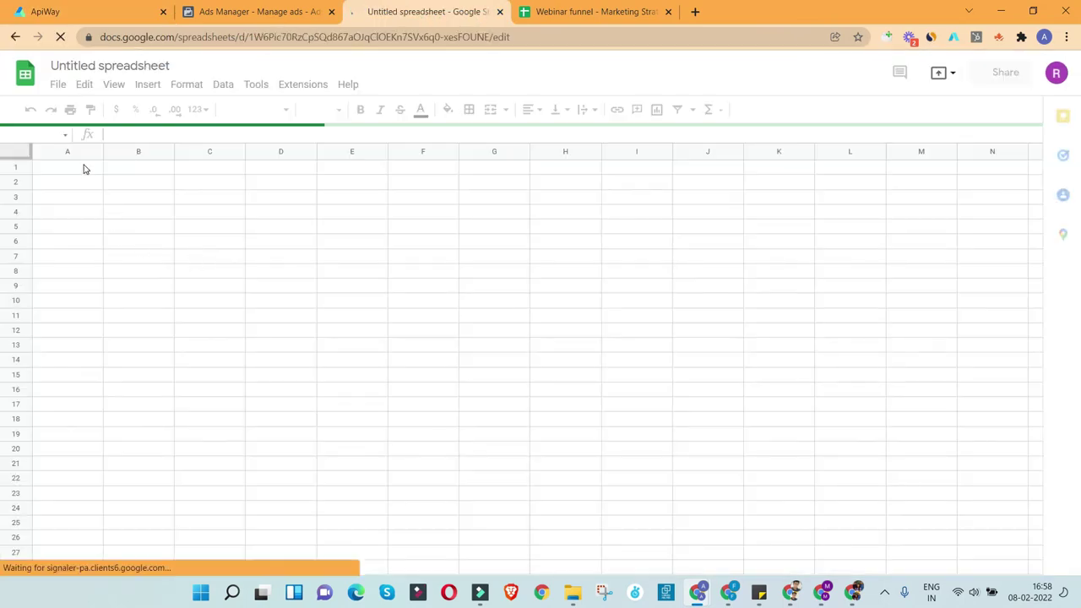
Step: Enter the column headers Name, Email and Phone in cells A1 to C1
left_click(85, 167)
type("Name")
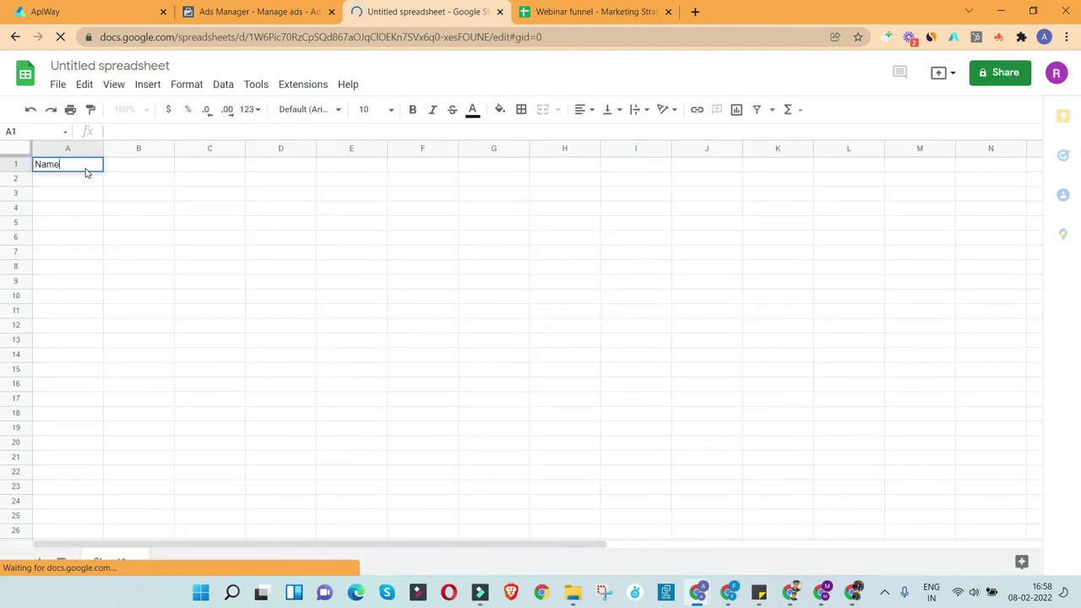
key("Return")
left_click(121, 164)
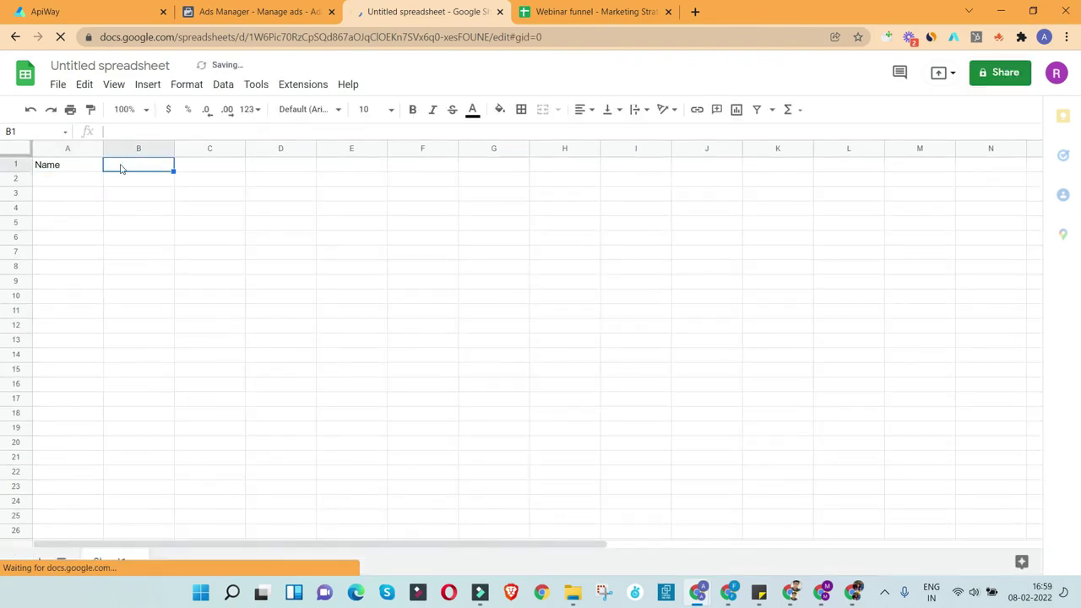
type("Email")
left_click(205, 172)
type("Phome")
key("BackSpace")
key("BackSpace")
type("ne")
Step: Rename the spreadsheet to 'Lead Sheet - FB Ads'
left_click(76, 65)
type("inLead Sheet")
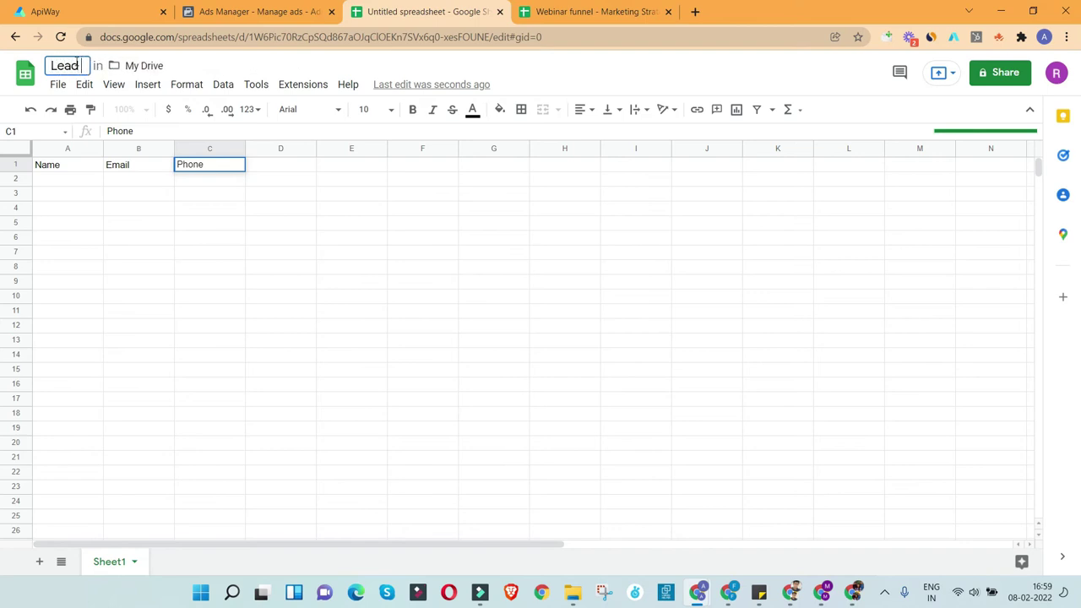
type(" - FB Ads")
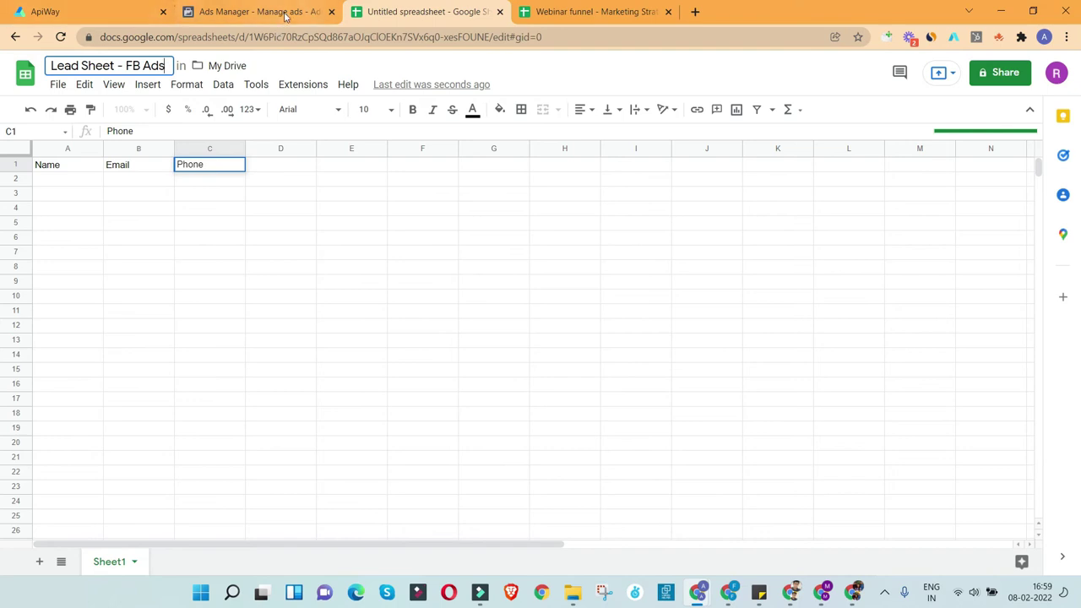
left_click(519, 399)
left_click(241, 12)
key("ctrl+4")
Step: Target the 'Lead Sheet - FB Ads' spreadsheet and its Sheet1 worksheet
left_click(82, 13)
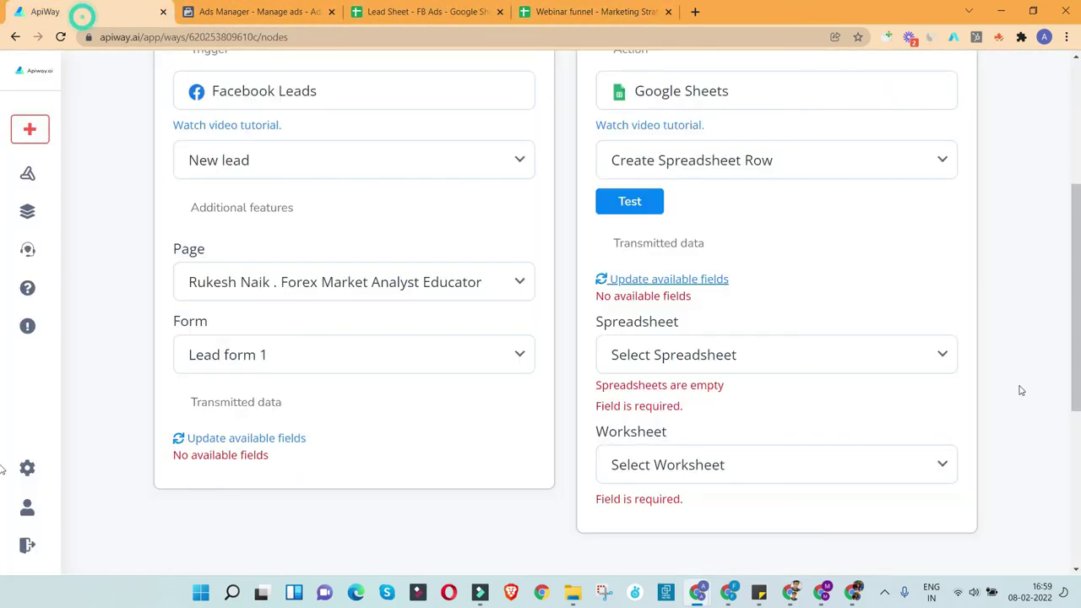
left_click(708, 355)
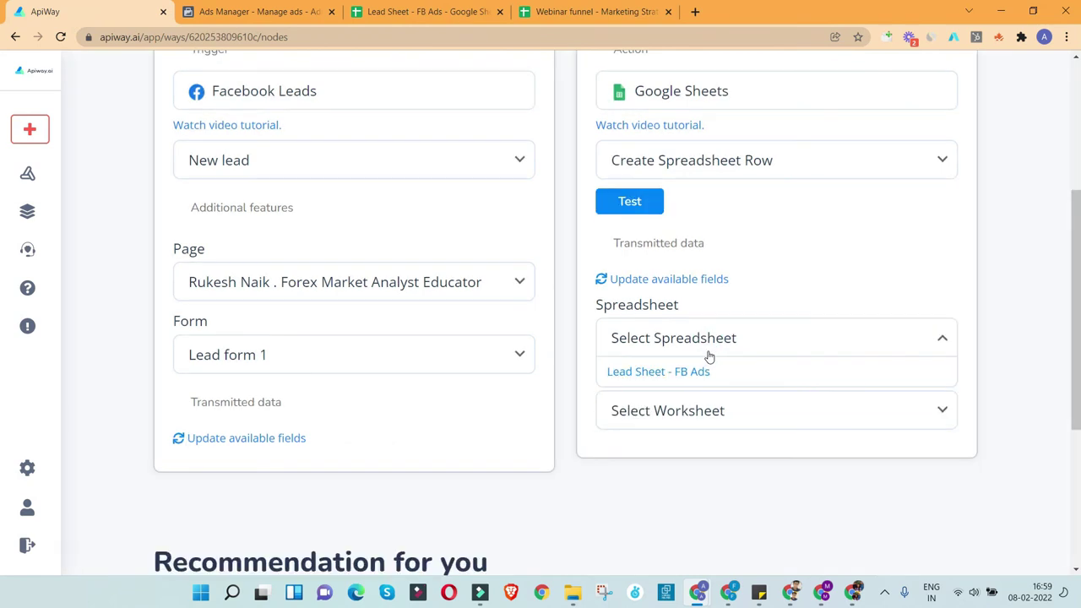
left_click(691, 372)
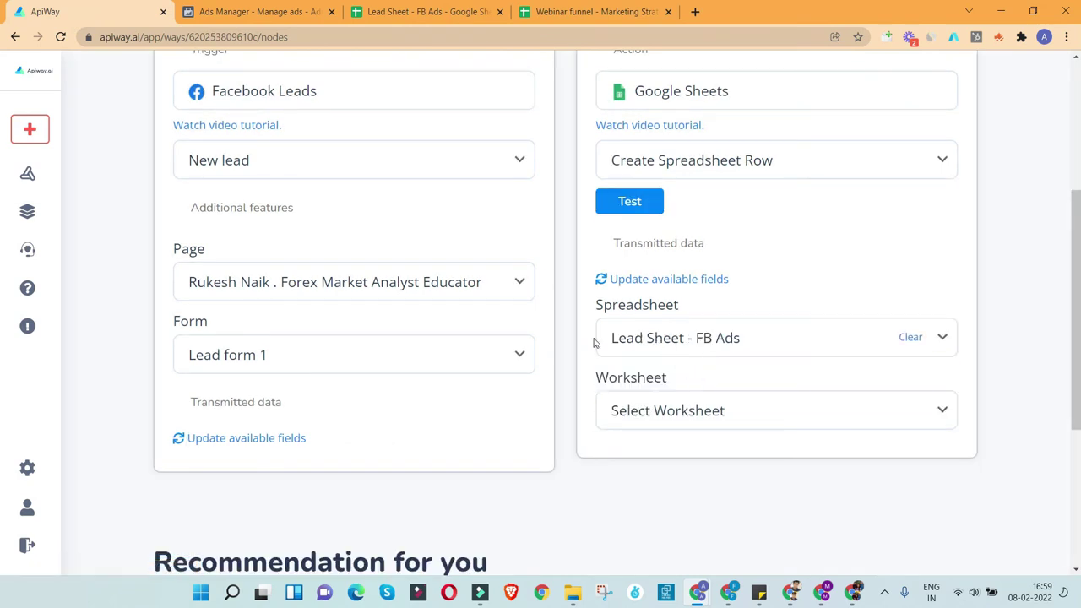
left_click(644, 412)
left_click(632, 444)
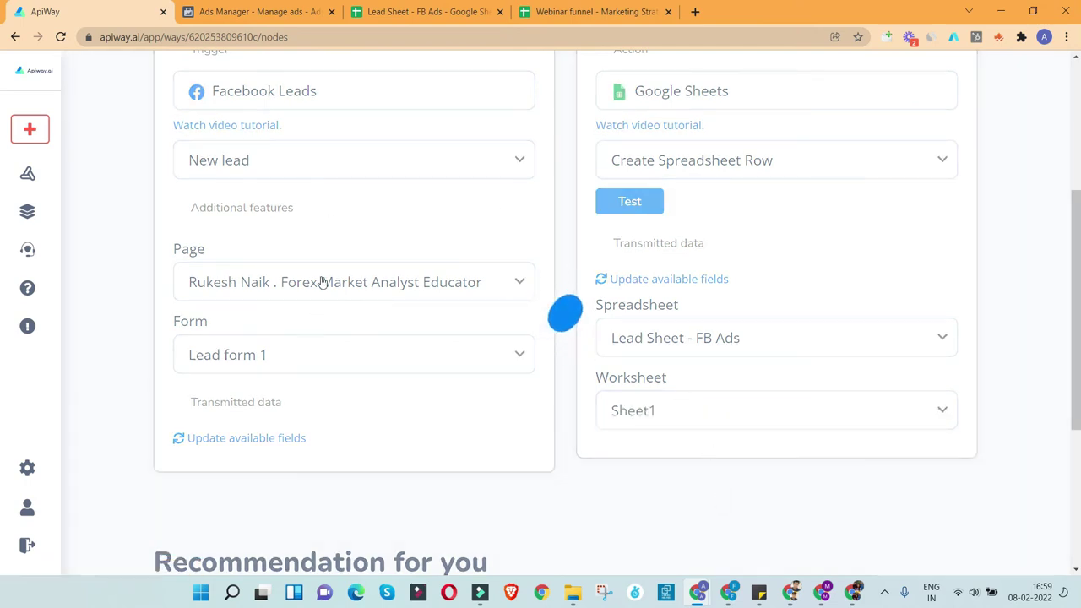
Step: Map the lead's Full Name into the Name column
scroll(779, 384, "down", 1)
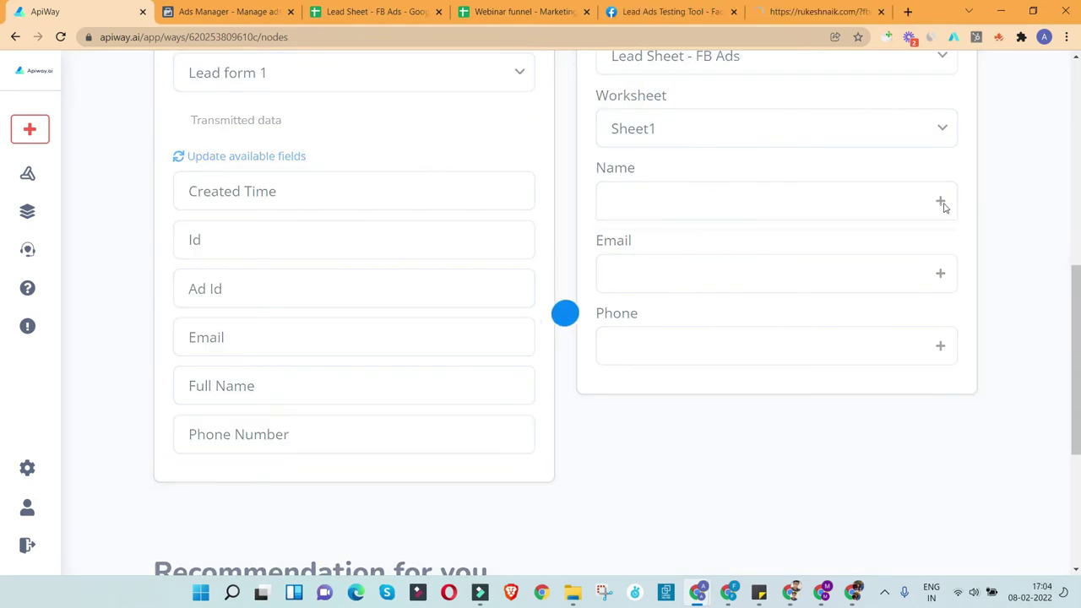
left_click(943, 206)
scroll(799, 306, "down", 3)
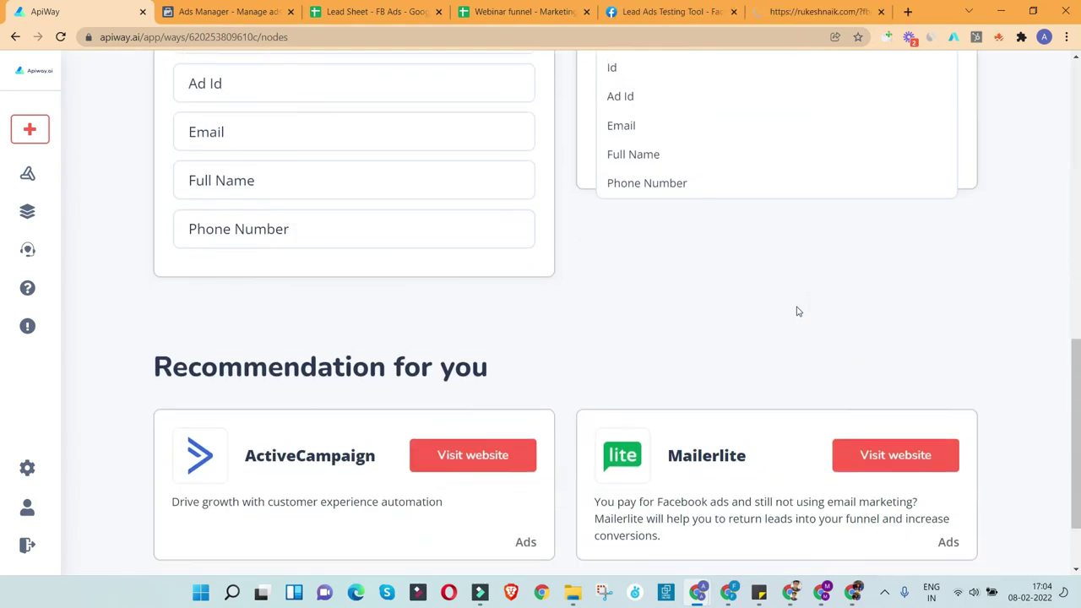
scroll(796, 309, "up", 2)
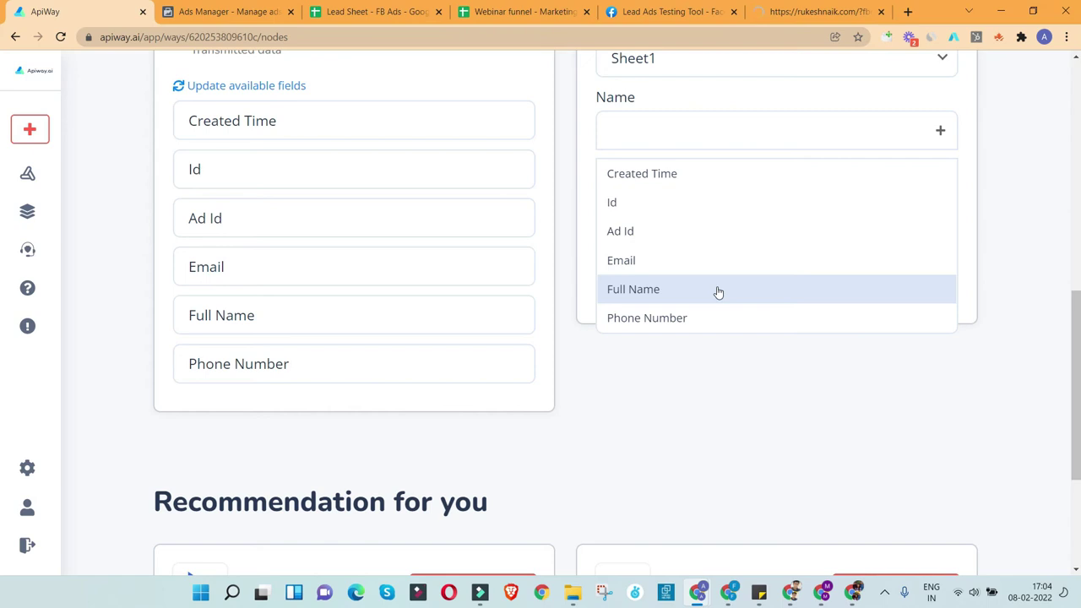
left_click(718, 292)
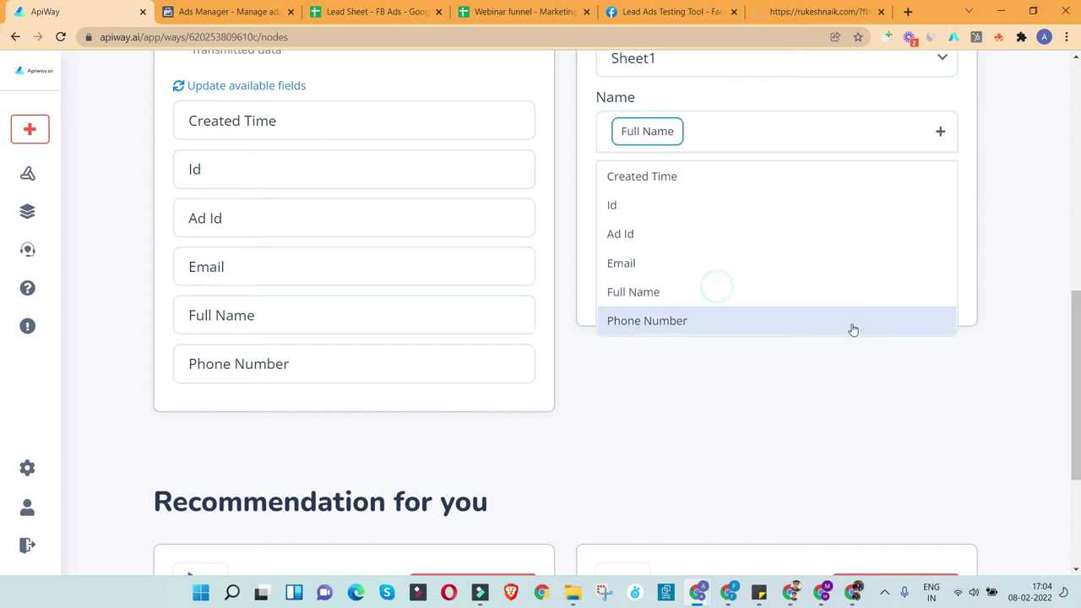
scroll(929, 317, "up", 2)
left_click(990, 298)
Step: Map Email into the Email column and Phone Number into the Phone column
left_click(942, 278)
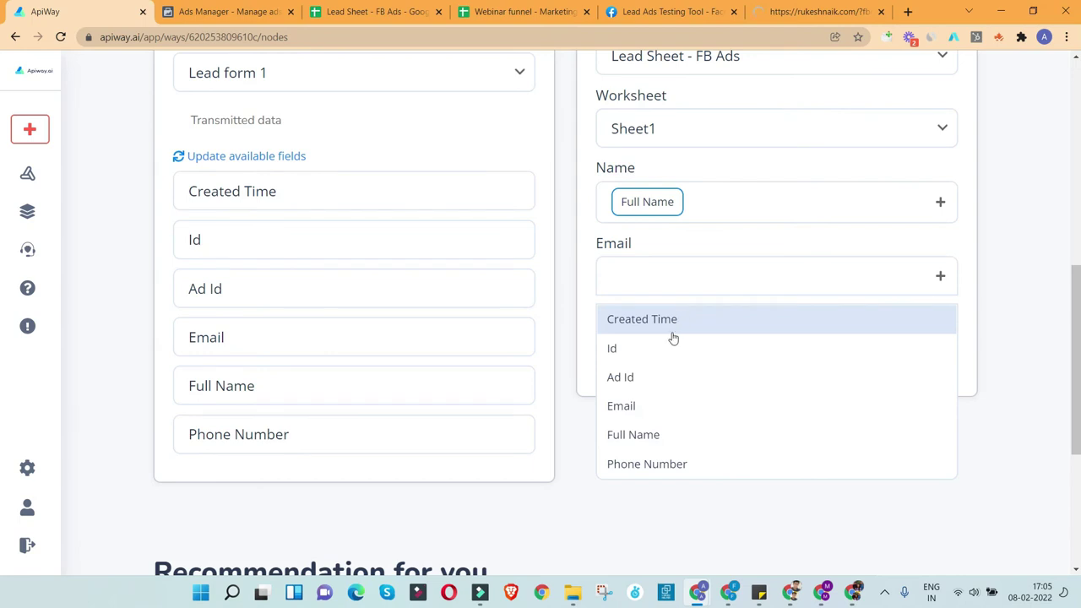
left_click(664, 406)
left_click(985, 322)
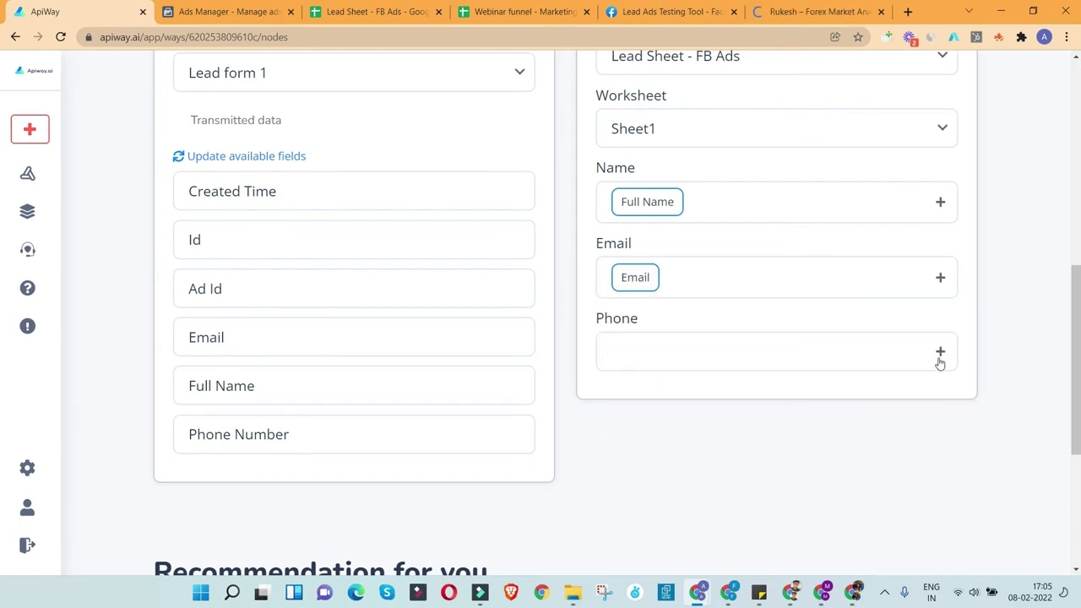
left_click(765, 359)
scroll(685, 439, "down", 1)
left_click(680, 472)
left_click(984, 380)
scroll(984, 381, "up", 4)
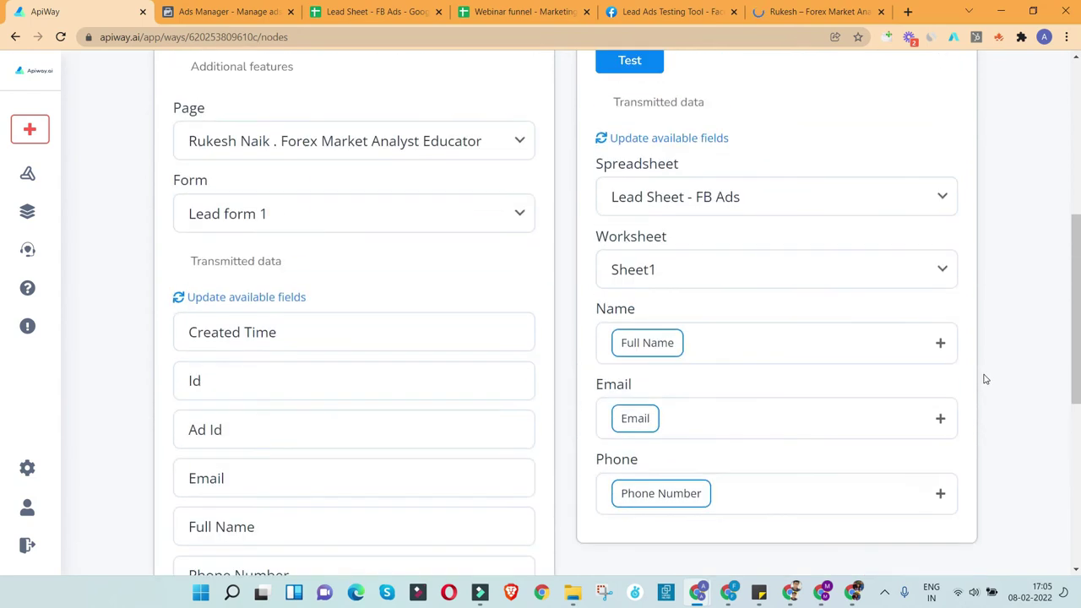
scroll(985, 381, "up", 5)
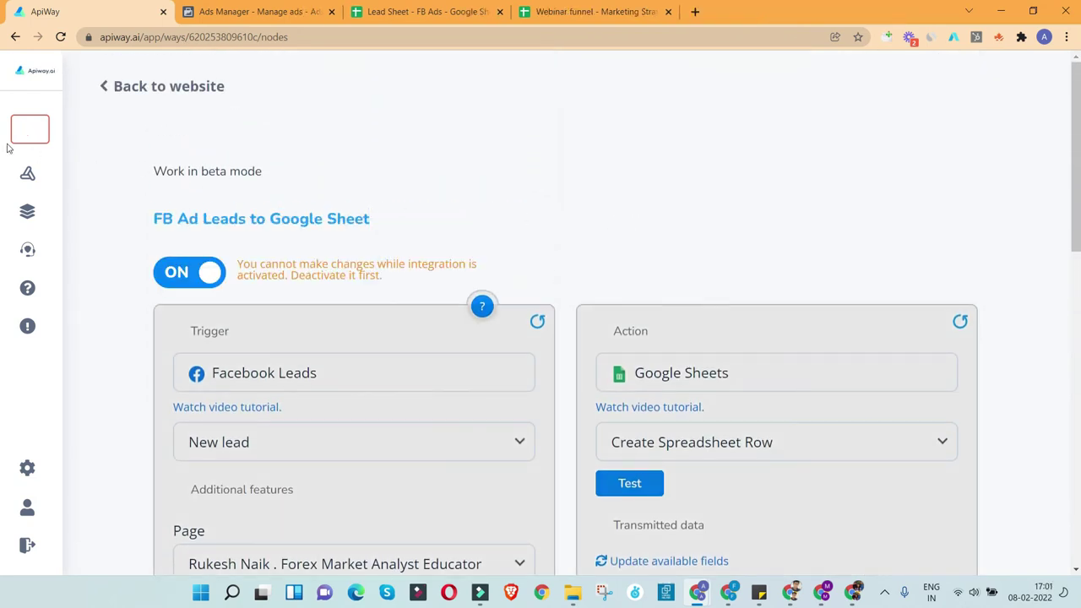
left_click(34, 193)
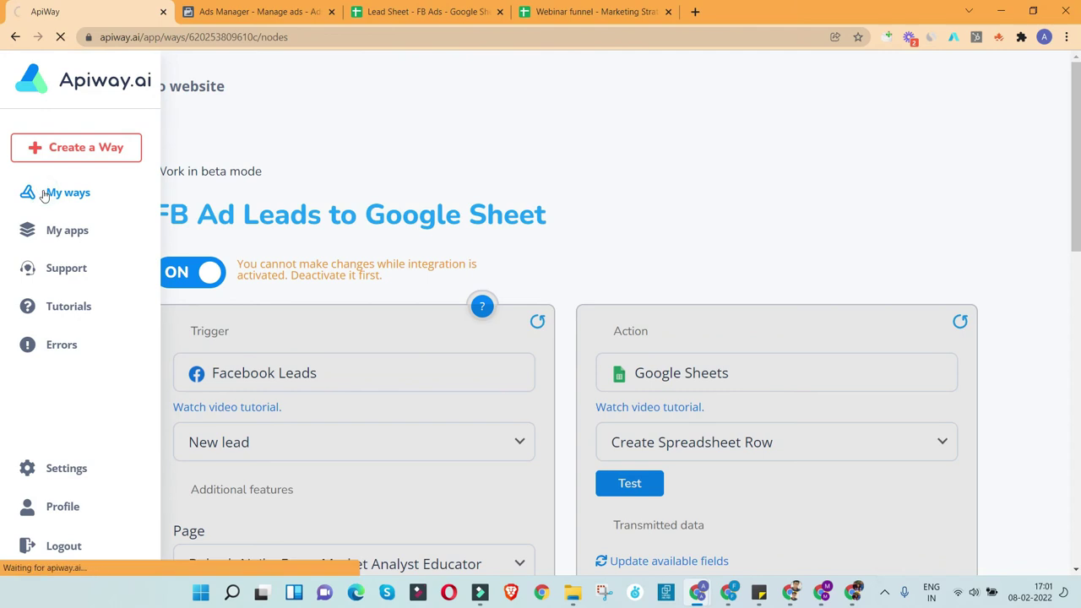
scroll(501, 316, "down", 2)
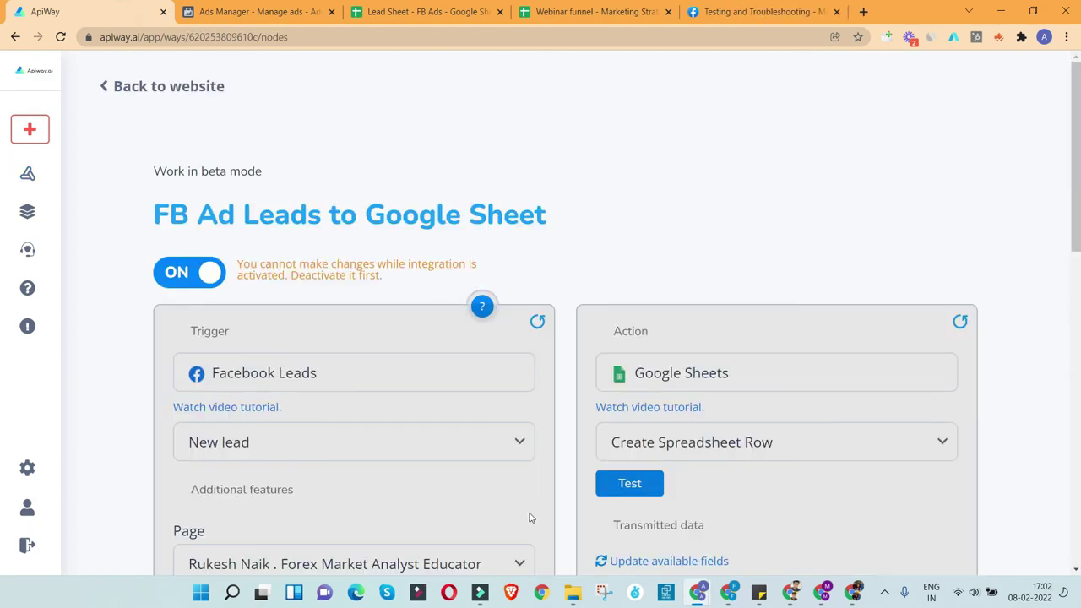
left_click(764, 12)
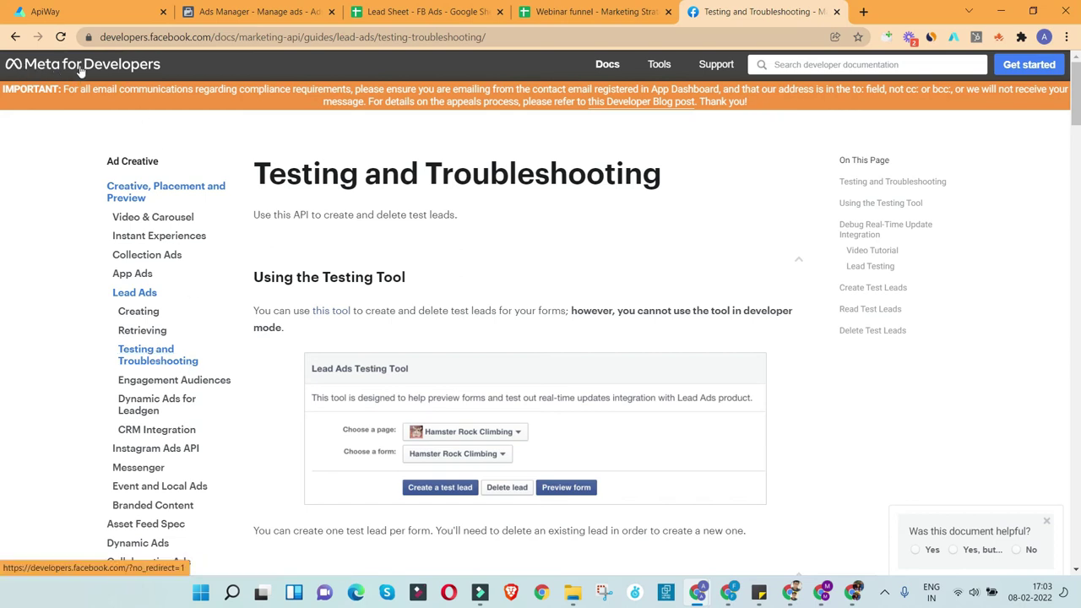
Step: Open the Lead Ads Testing Tool, select the business page, and preview Lead form 1
scroll(353, 248, "down", 1)
left_click(347, 241)
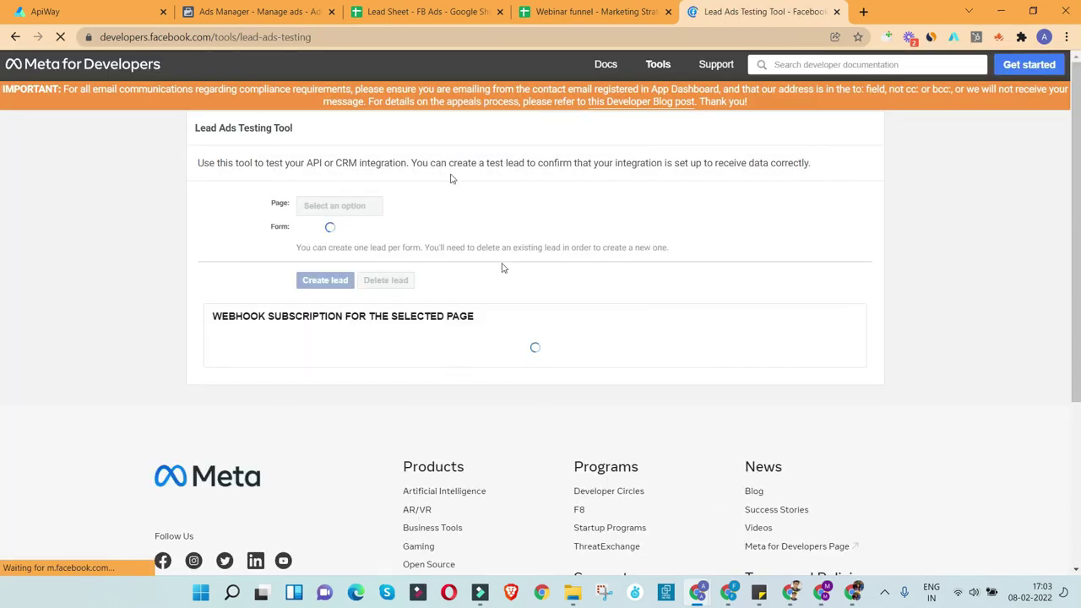
left_click(338, 206)
left_click(360, 294)
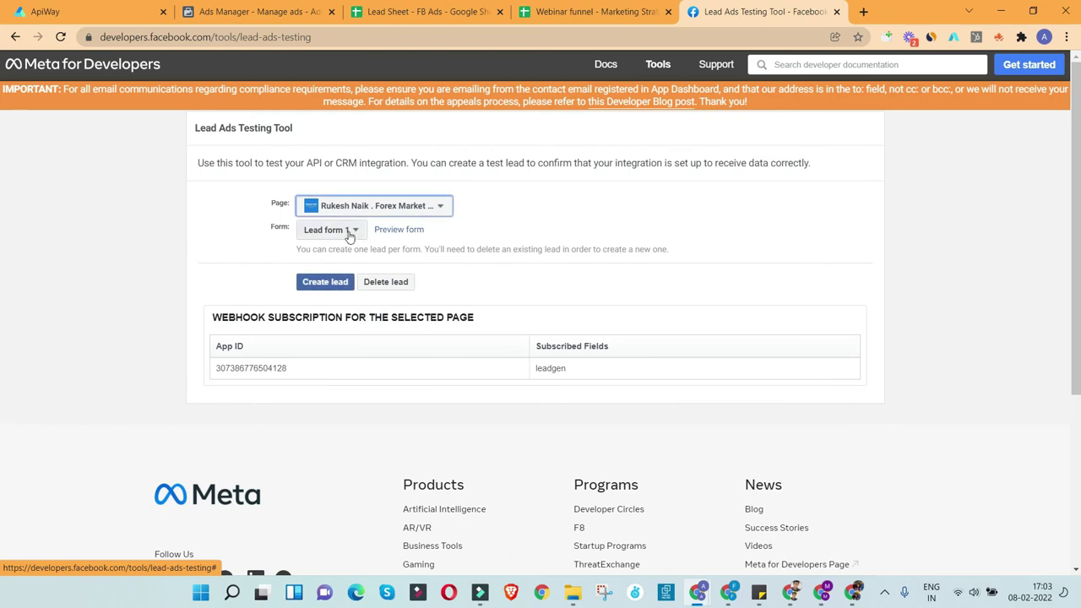
left_click(397, 228)
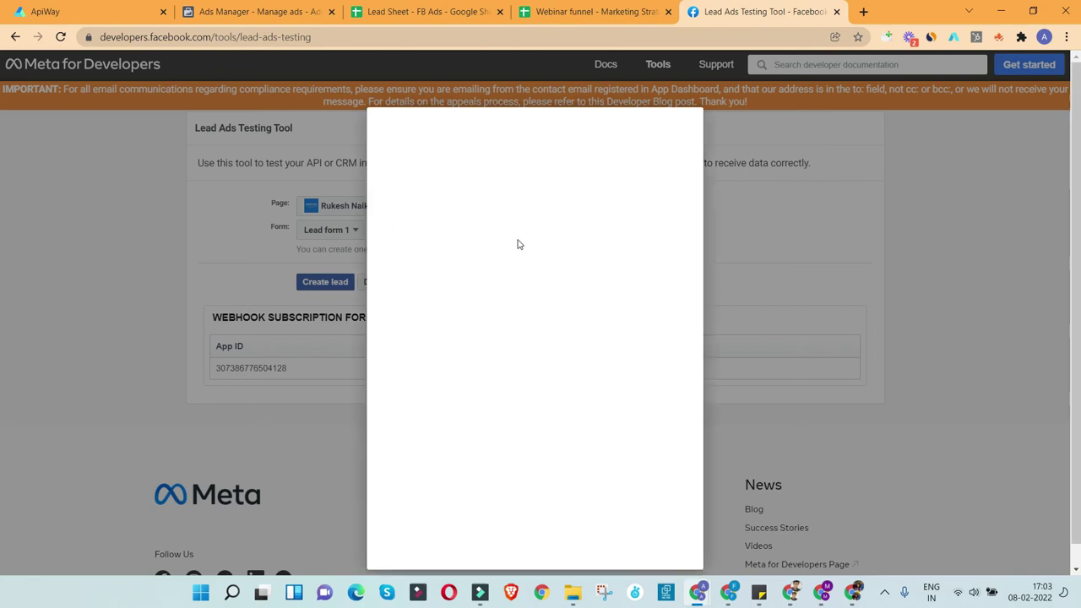
scroll(562, 304, "down", 1)
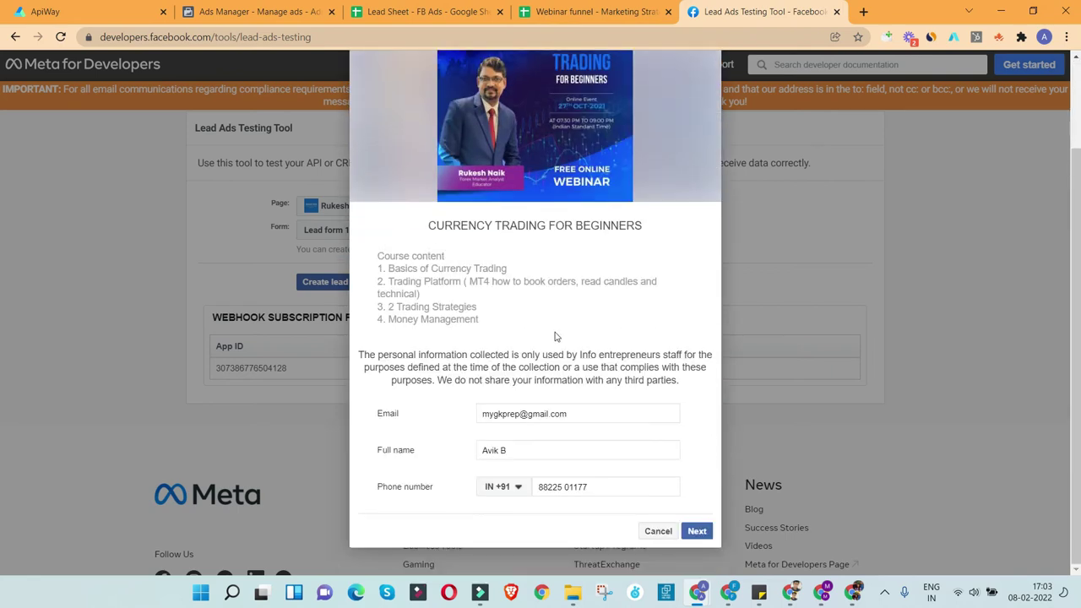
scroll(657, 535, "up", 1)
scroll(676, 525, "down", 1)
left_click(656, 529)
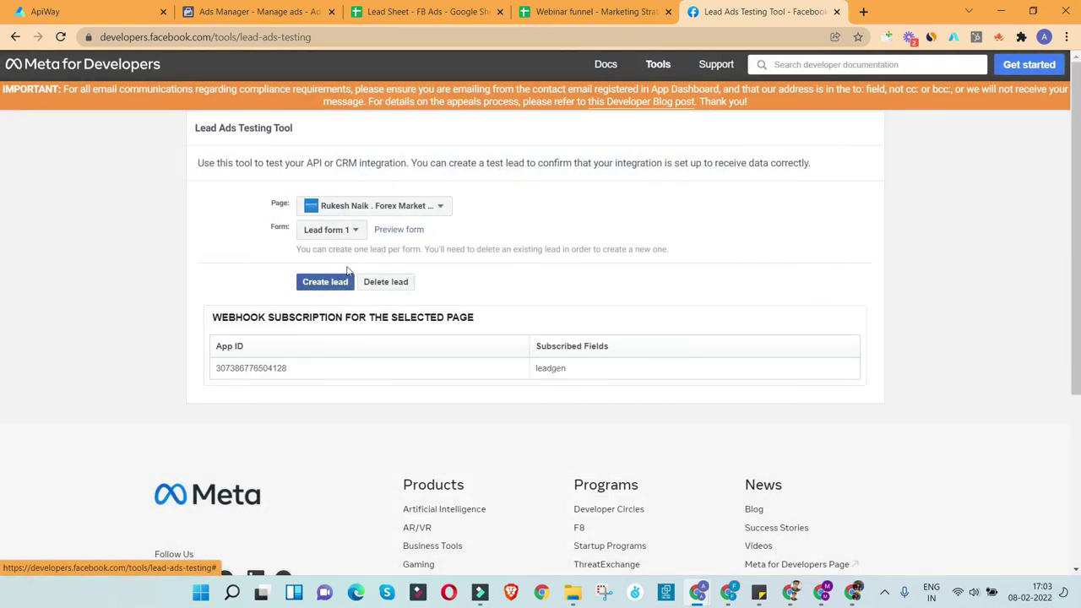
Step: Send a test lead for Lead form 1 and check its pending delivery status
left_click(326, 284)
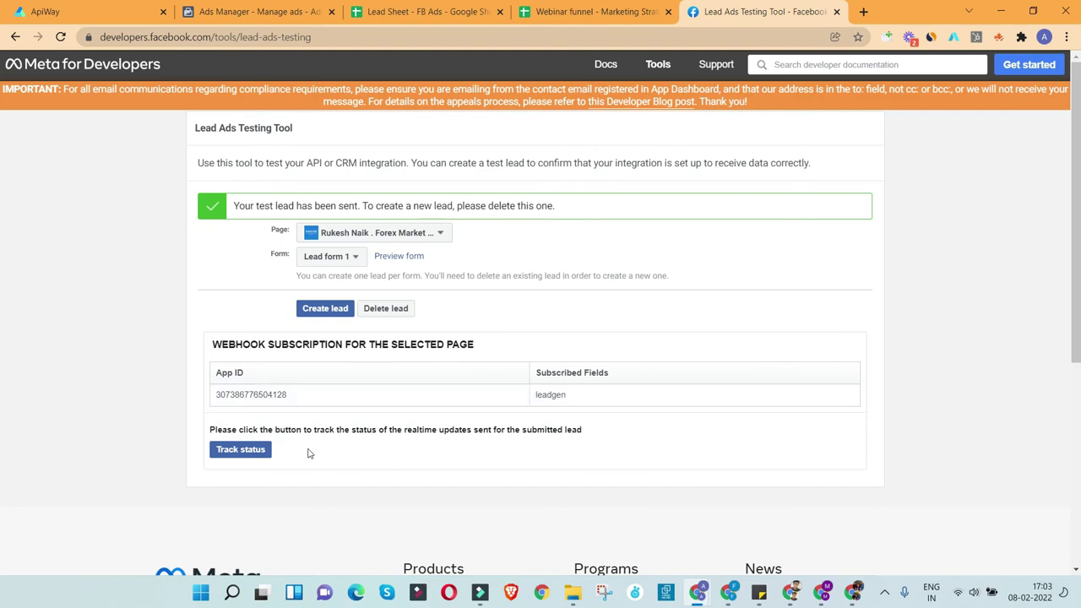
left_click(250, 456)
scroll(555, 397, "down", 2)
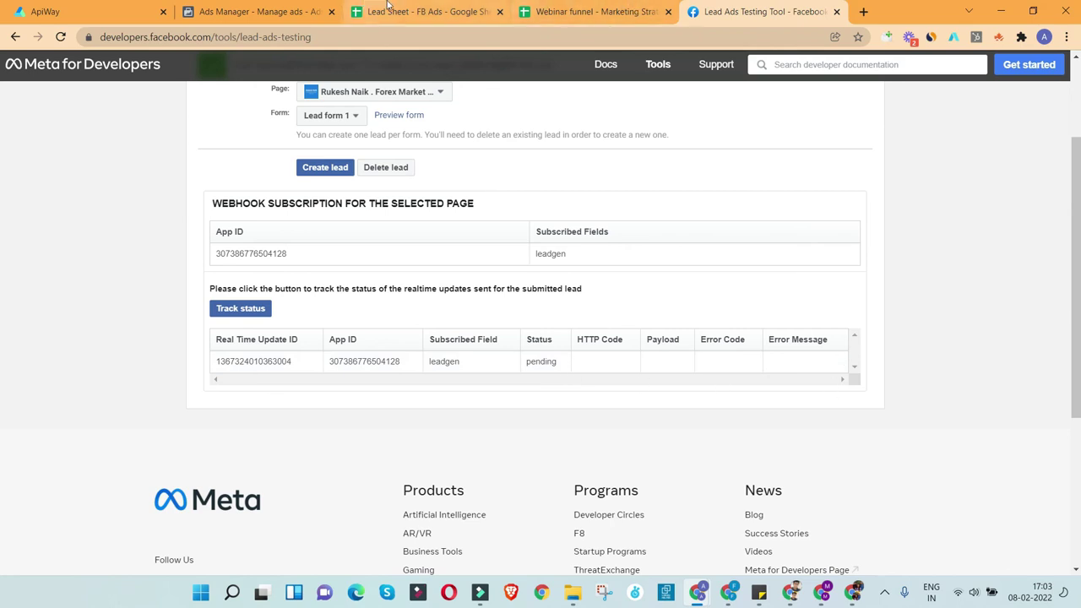
left_click(437, 15)
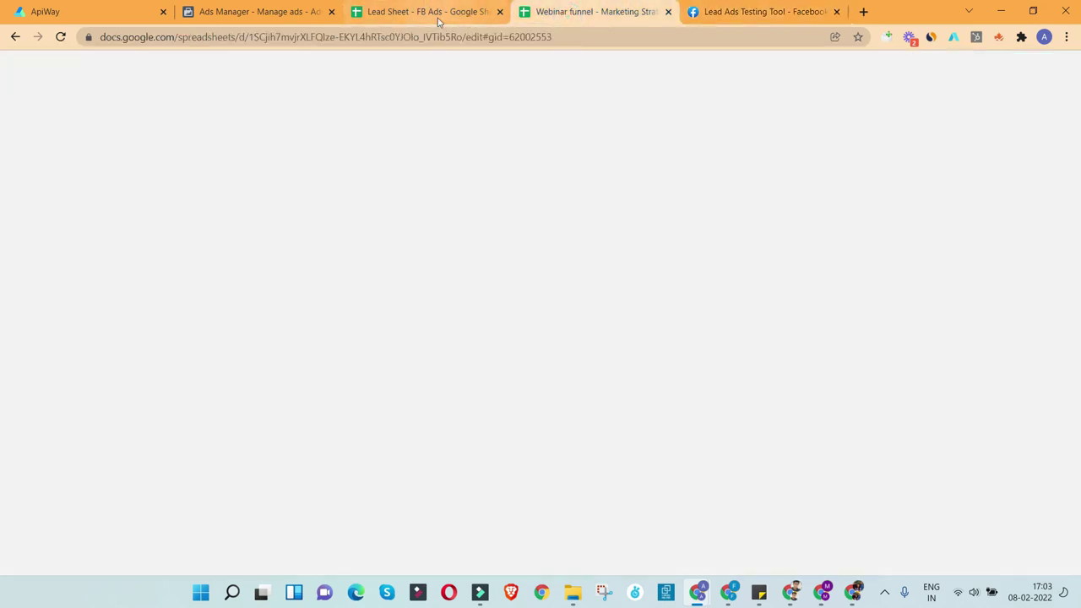
Step: Reload the sheet to show the test lead in row 2, and widen columns A through D to fit it
left_click(60, 38)
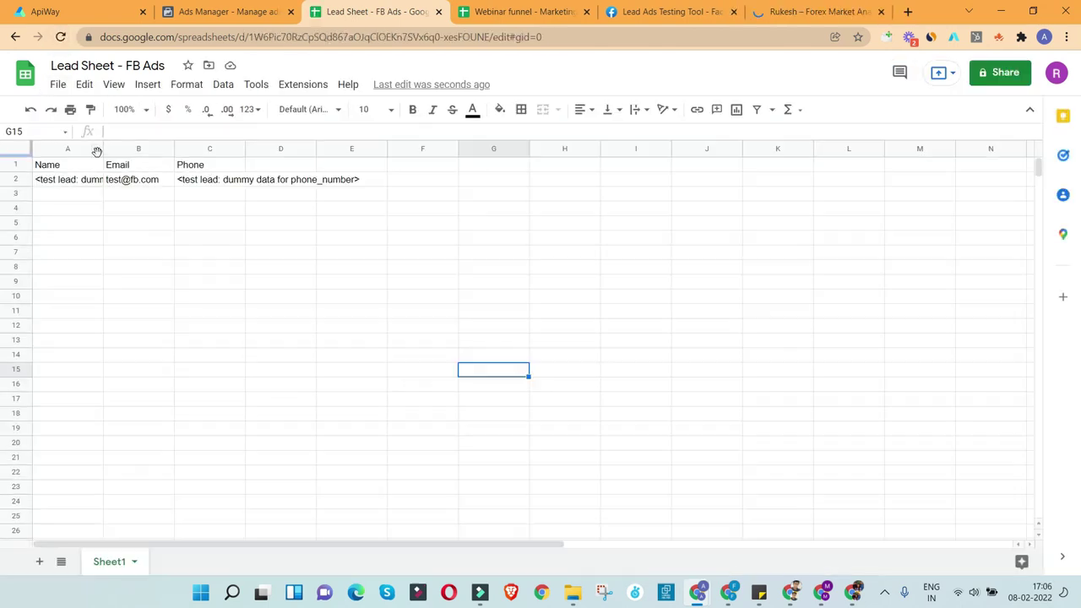
left_click_drag(102, 149, 174, 152)
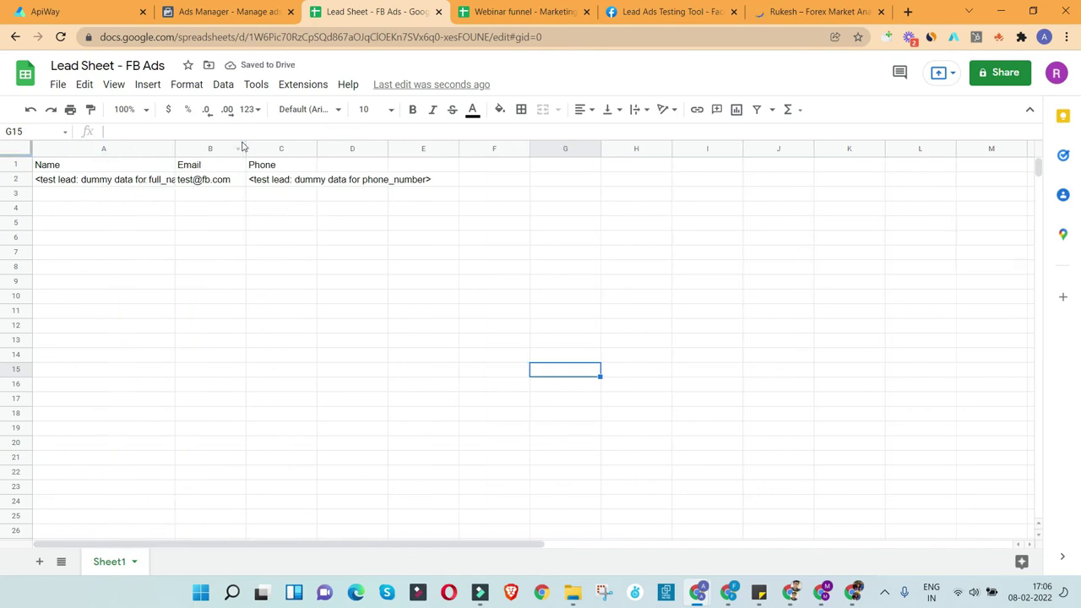
left_click(240, 148)
key("shift+Right")
key("shift+Right")
left_click_drag(245, 150, 307, 149)
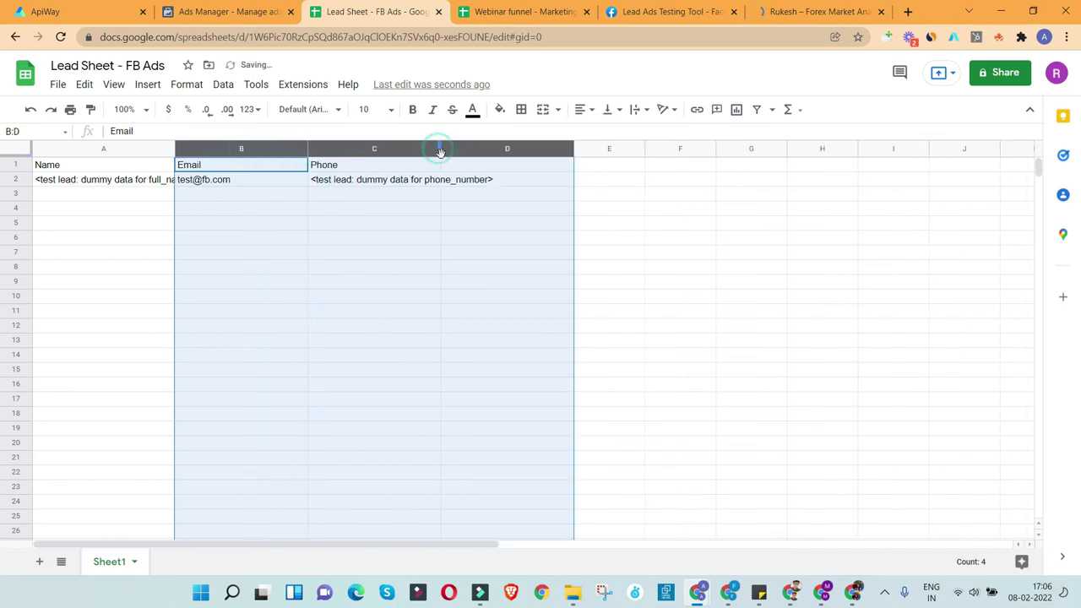
left_click(710, 314)
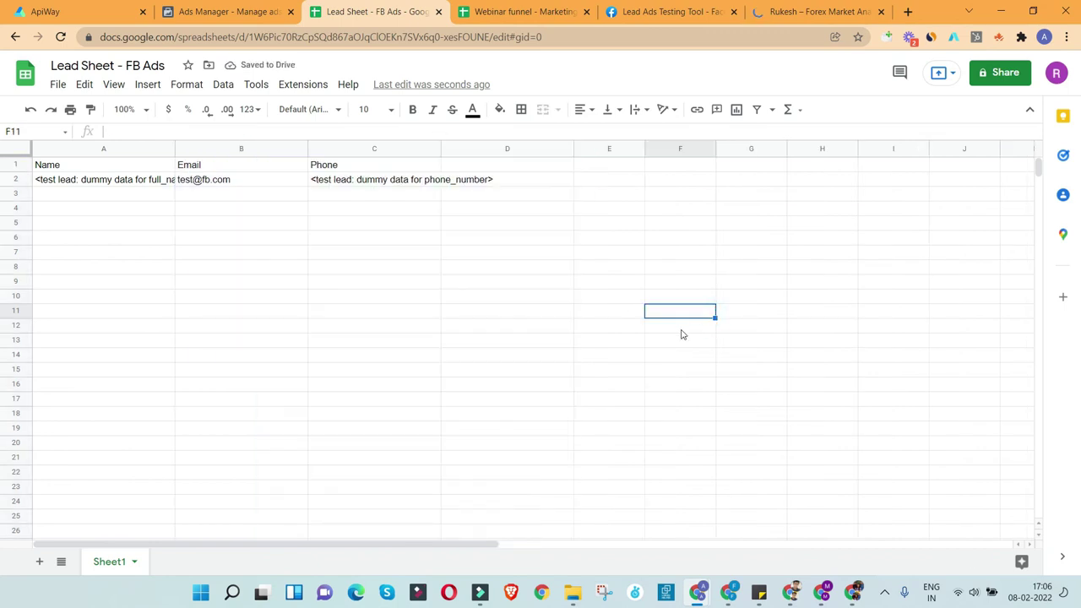